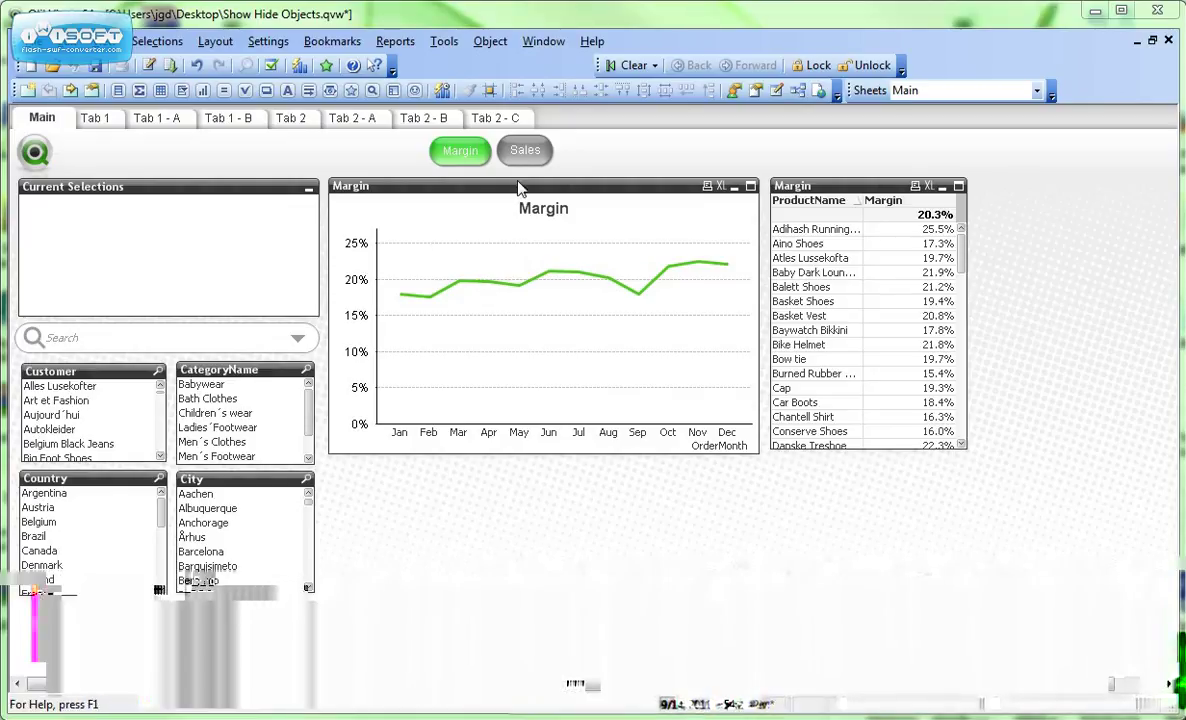
- Switch the chart to the Sales view and then back to Margin
left_click(521, 151)
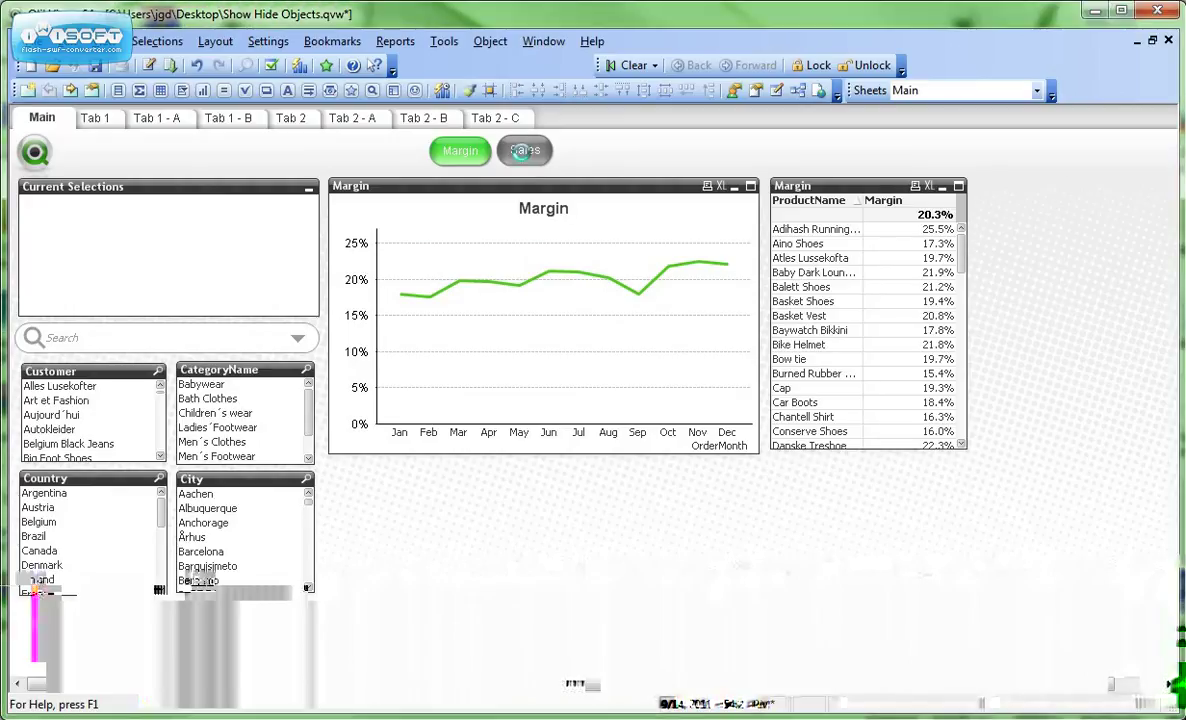
left_click(457, 154)
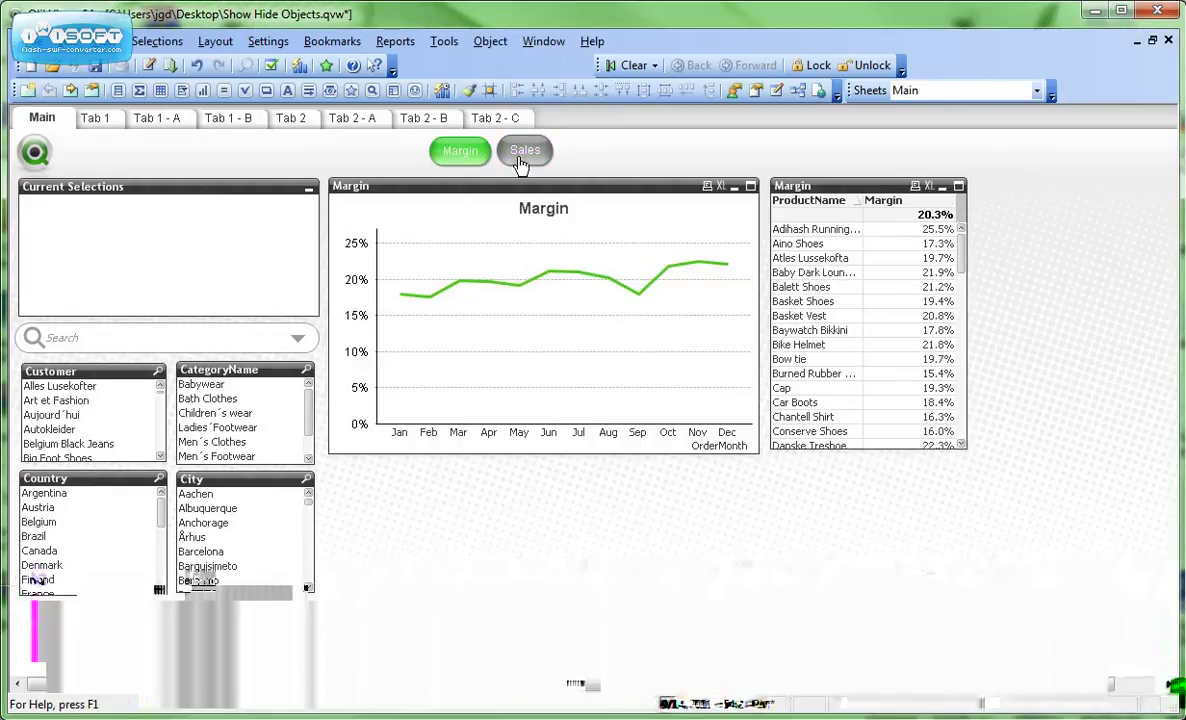
- Open the Main sheet's properties and close them without changes
right_click(111, 155)
left_click(170, 155)
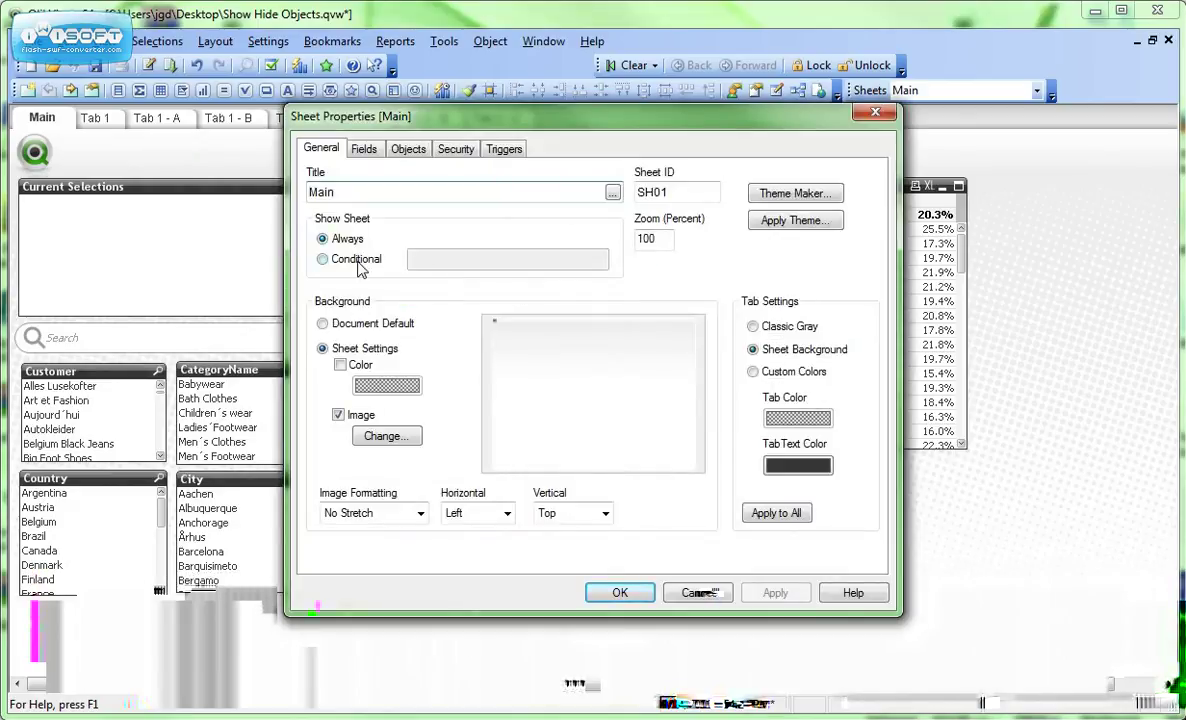
left_click(693, 593)
- Add a document variable named vTabShow in the Variable Overview
left_click(266, 43)
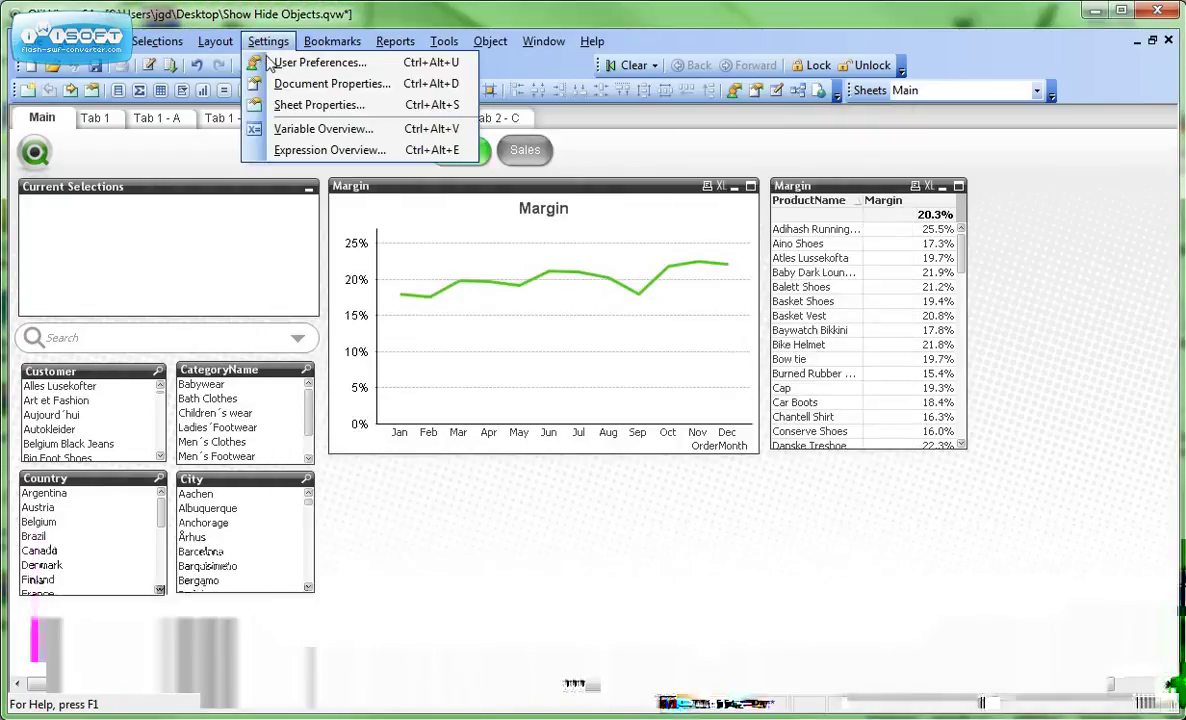
left_click(290, 129)
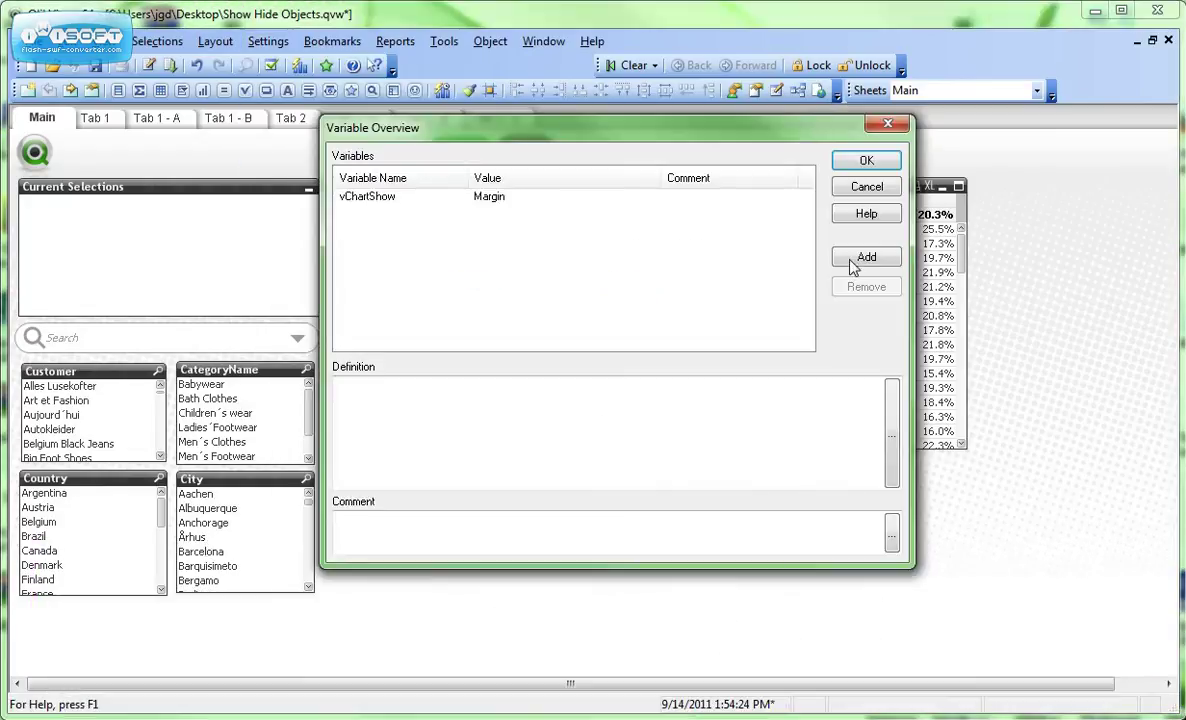
left_click(862, 258)
type("vTabShow")
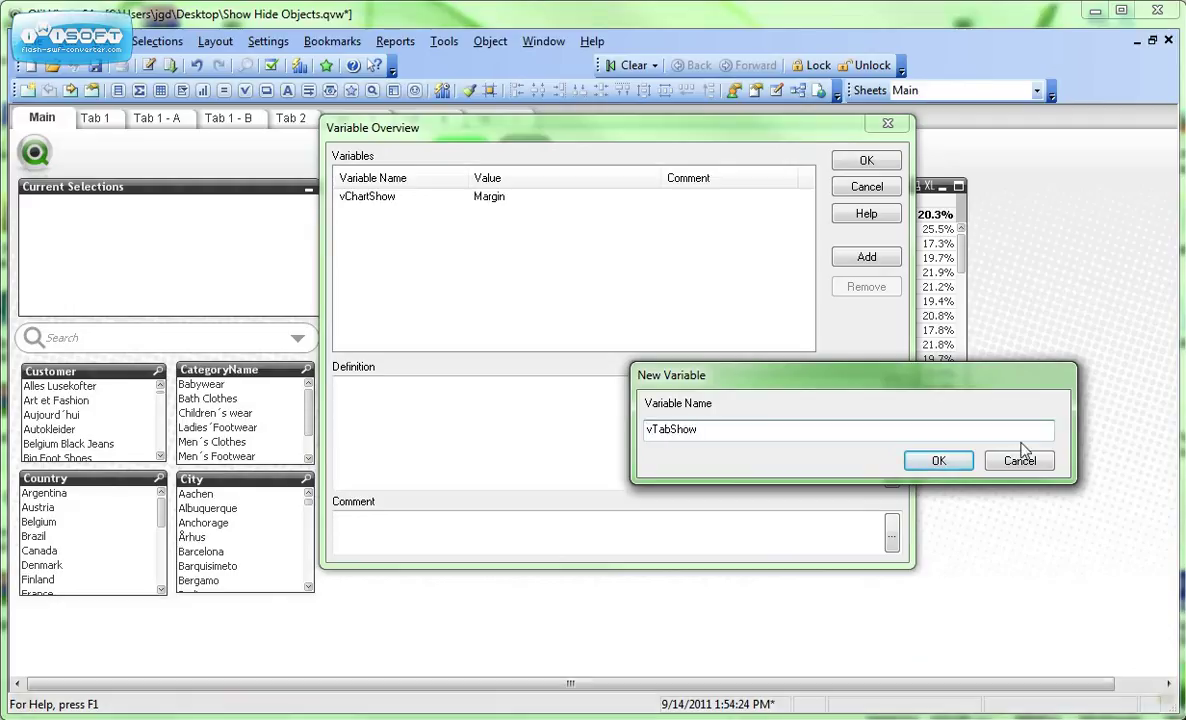
left_click(936, 461)
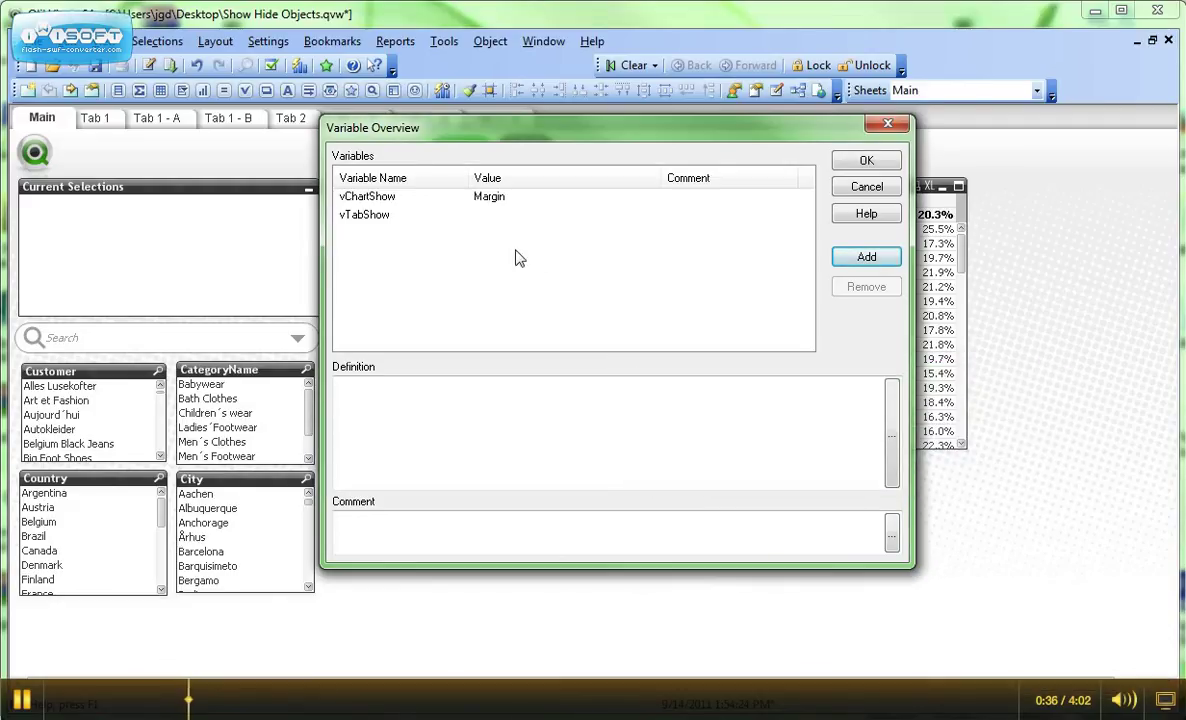
left_click(872, 165)
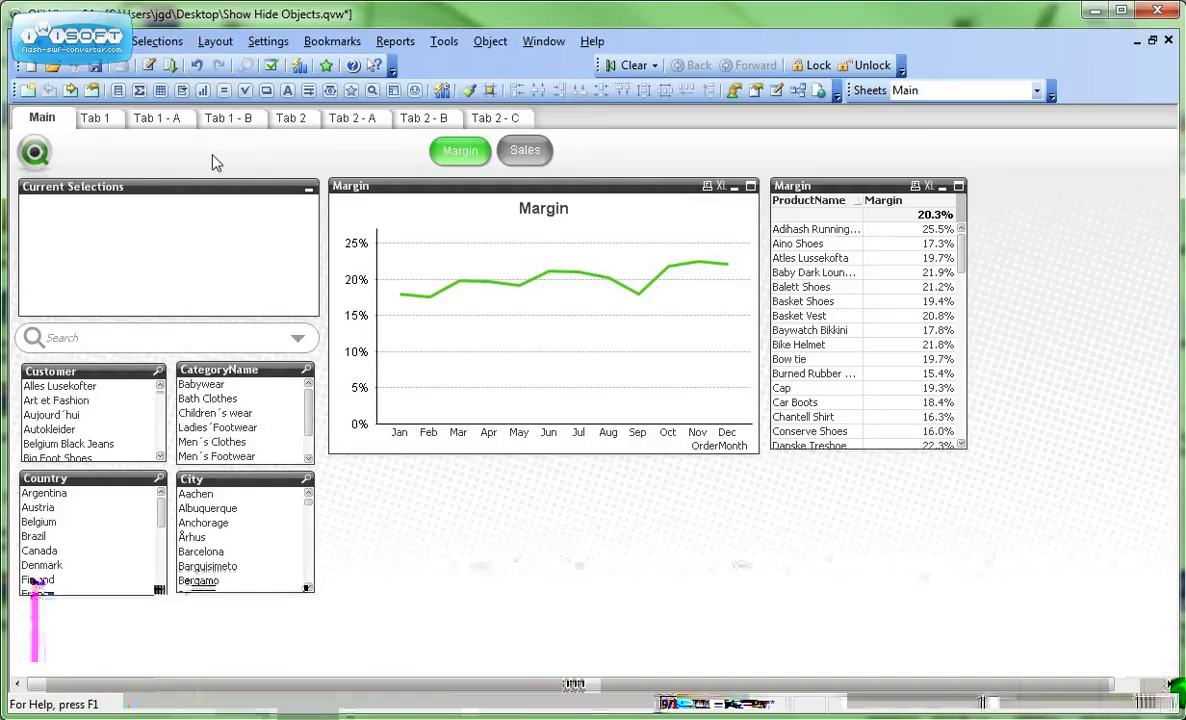
- Open the Tab 1 - A sheet, which holds a single 'Tab 1- A' text box
left_click(151, 120)
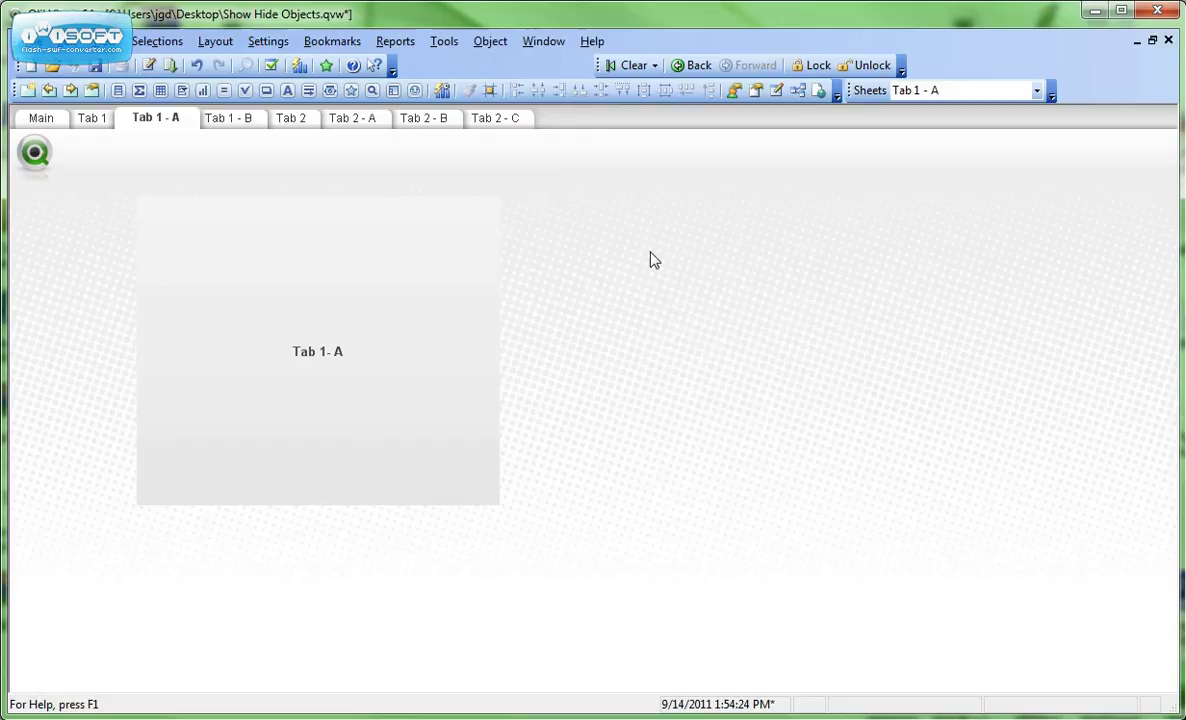
- Make Tab 1 - A show only when vTabShow = 'Tab1', copying that condition
right_click(651, 255)
left_click(716, 265)
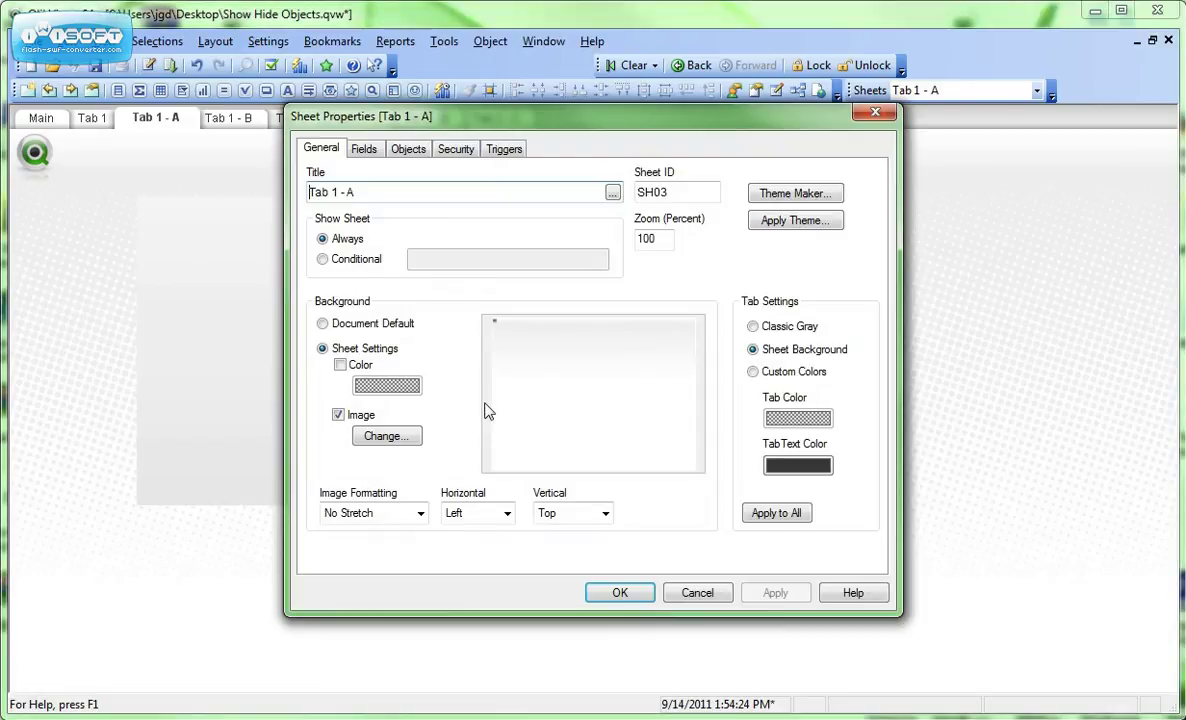
left_click(322, 259)
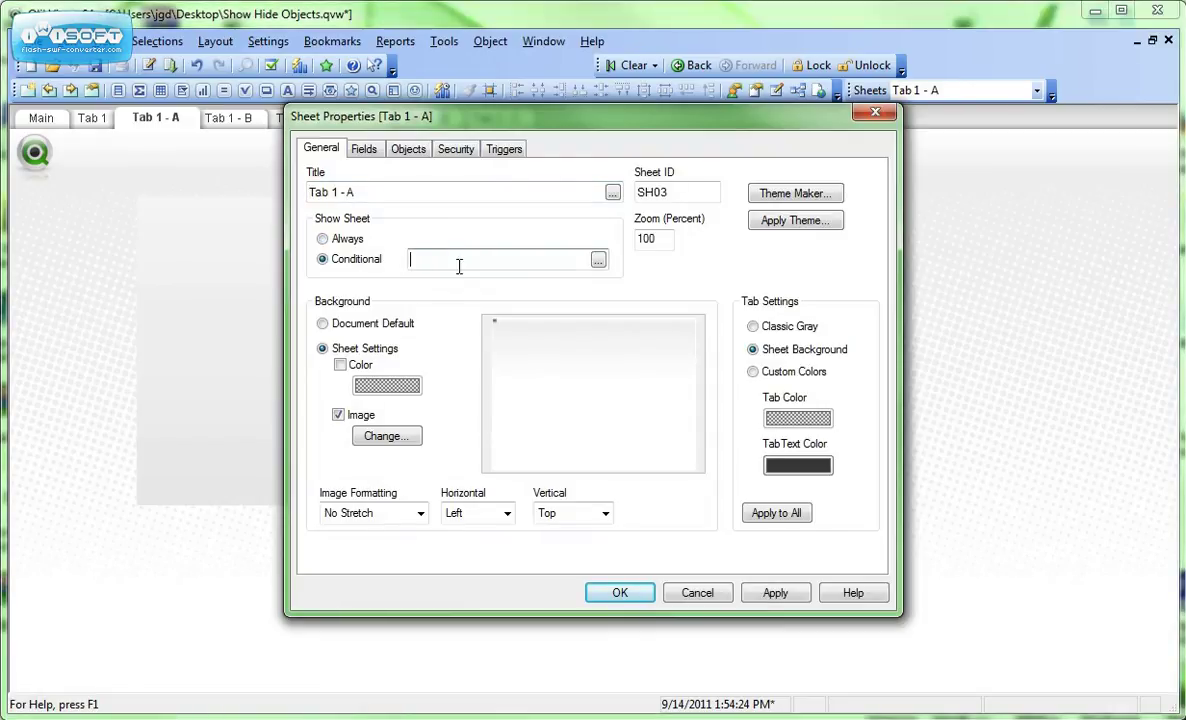
left_click(459, 265)
type("vTabShow = 'Tab1")
key("ctrl+a")
key("ctrl+c")
left_click(620, 592)
- Give Tab 1 - B the same conditional show: vTabShow = 'Tab1'
left_click(157, 120)
right_click(660, 229)
left_click(700, 241)
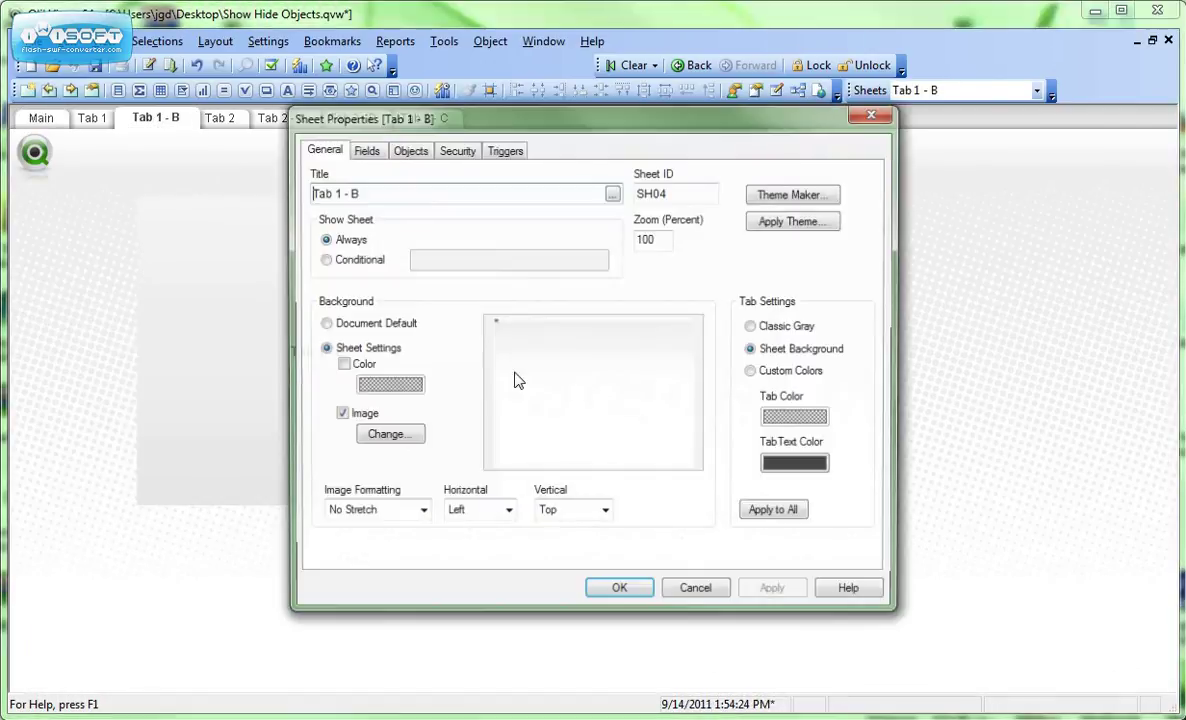
left_click(322, 259)
left_click(455, 260)
key("ctrl+v")
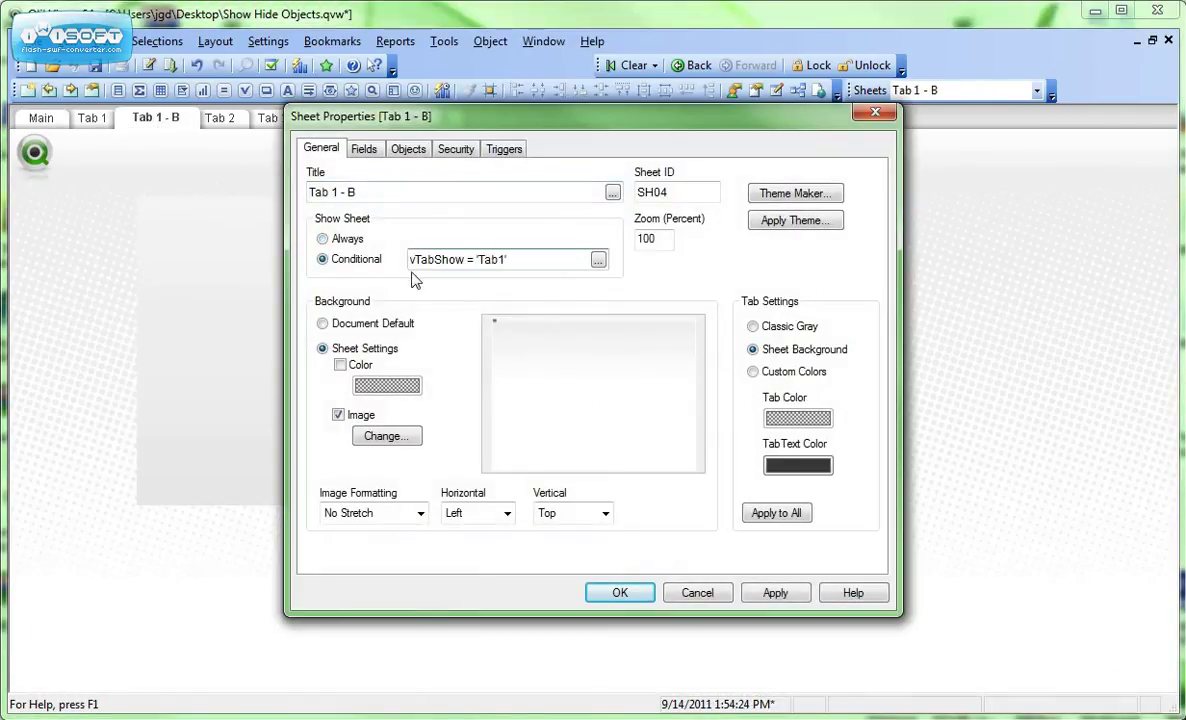
left_click(620, 593)
- Make Tab 2 - A show only when vTabShow = 'Tab2', copying that condition
left_click(222, 127)
right_click(633, 205)
left_click(690, 214)
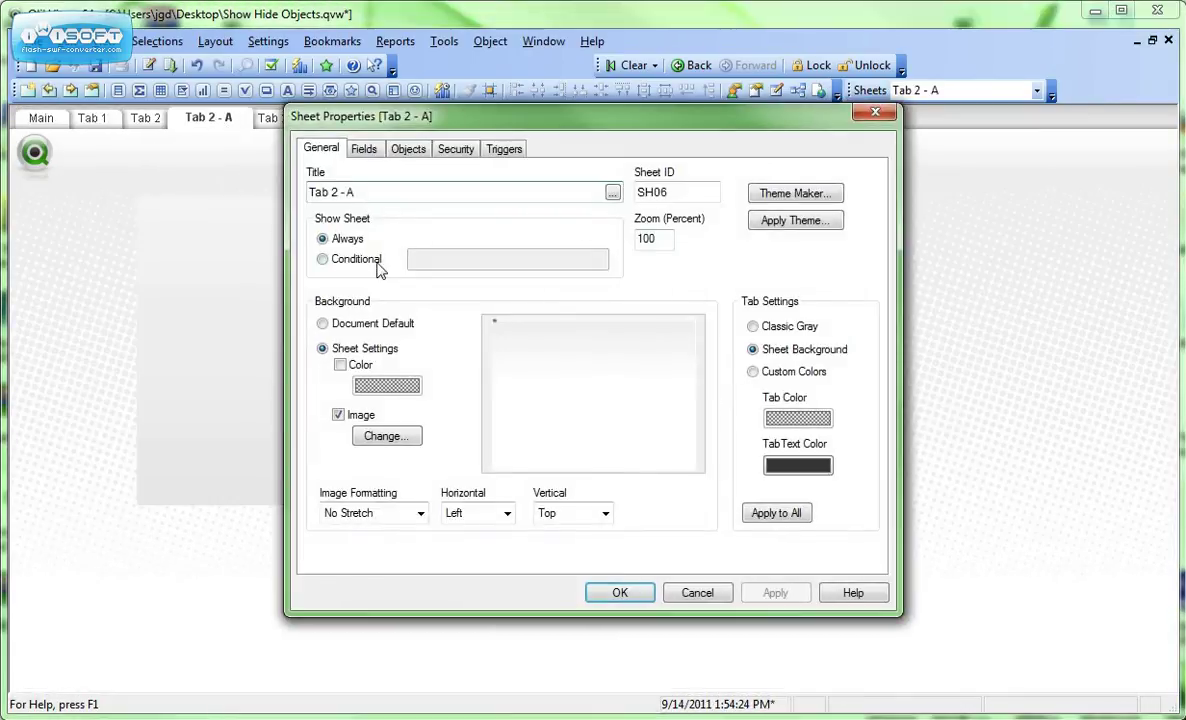
left_click(358, 260)
left_click(450, 259)
key("ctrl+v")
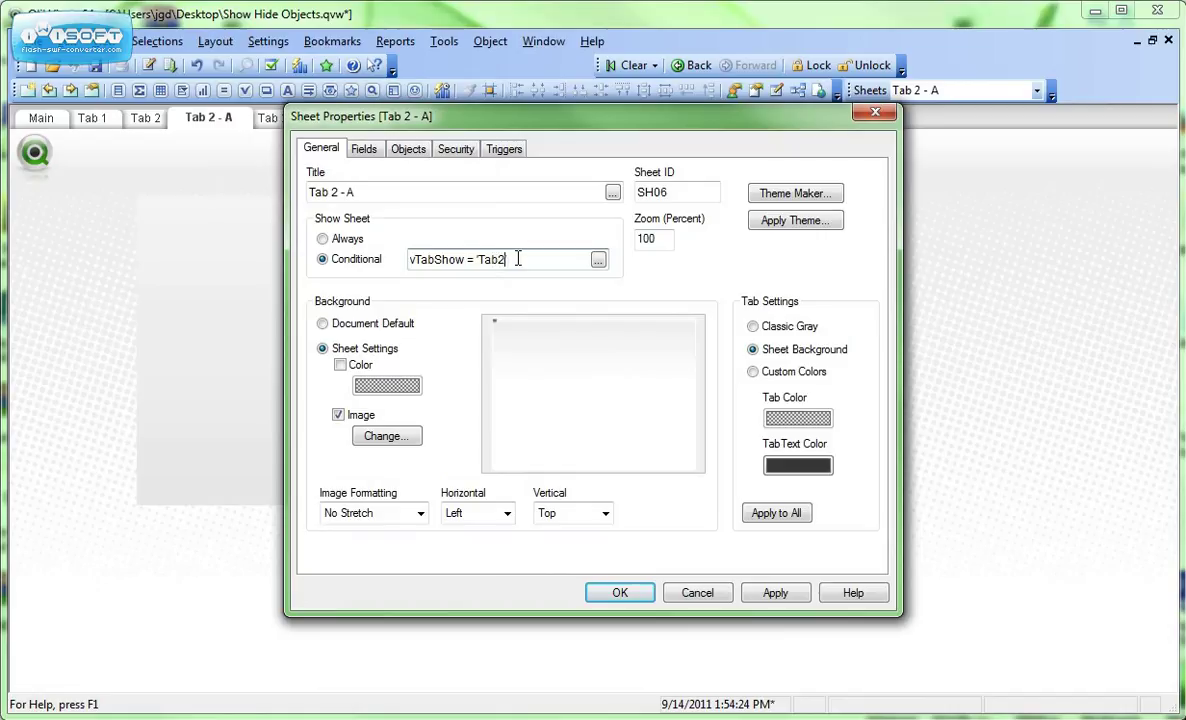
type("'")
key("ctrl+a")
key("ctrl+c")
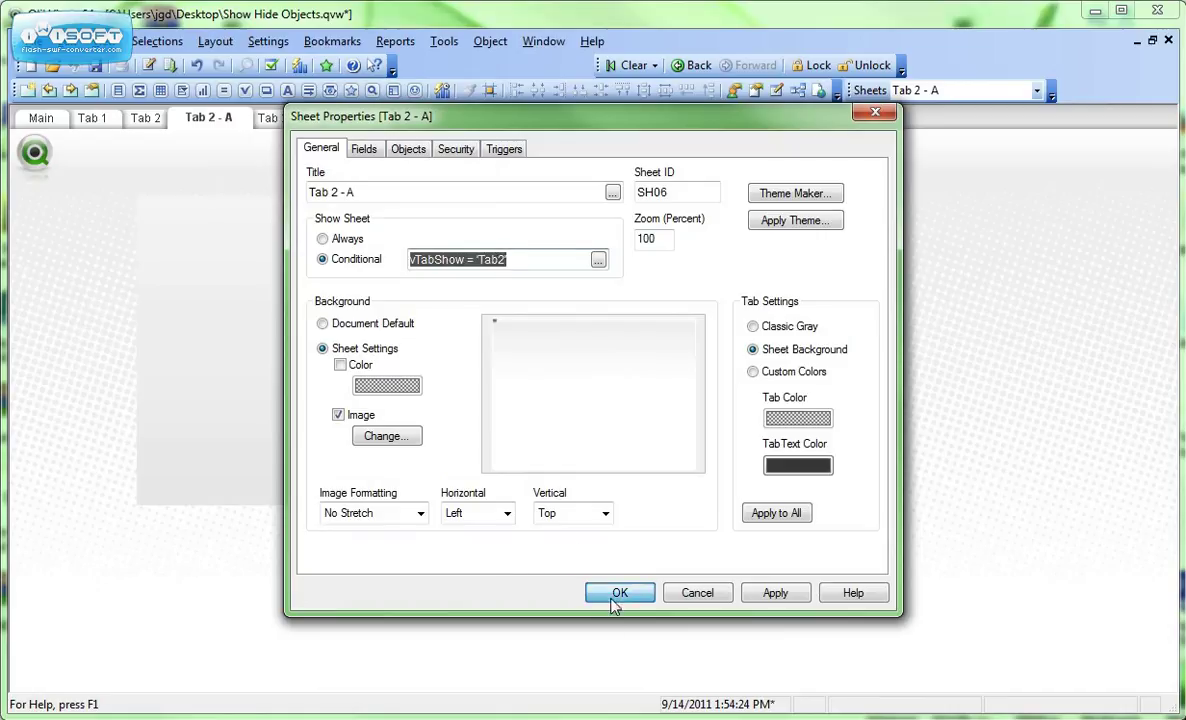
left_click(614, 594)
- Give Tab 2 - B the conditional show vTabShow = 'Tab2'
left_click(214, 120)
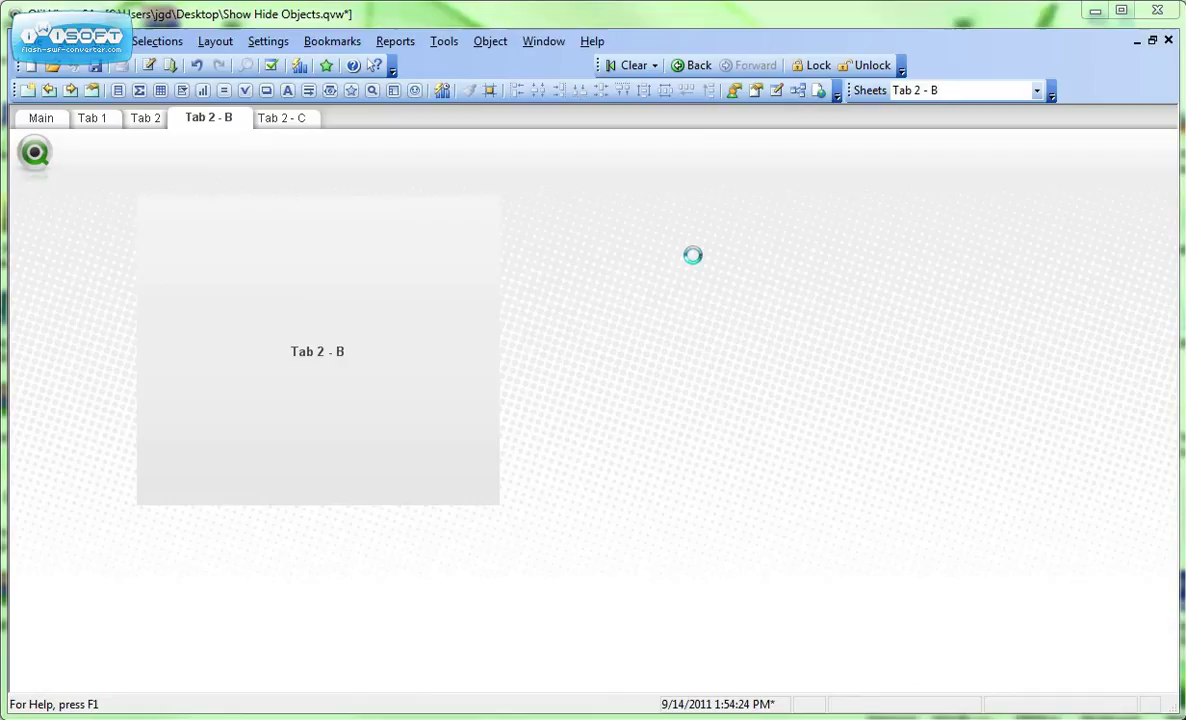
key("ctrl+alt+s")
left_click(330, 260)
left_click(476, 259)
key("ctrl+v")
left_click(614, 593)
- Give Tab 2 - C the conditional show vTabShow = 'Tab2'
left_click(214, 119)
right_click(812, 260)
left_click(866, 263)
left_click(323, 259)
left_click(460, 262)
type("vTabShow = 'Tab2")
left_click(620, 592)
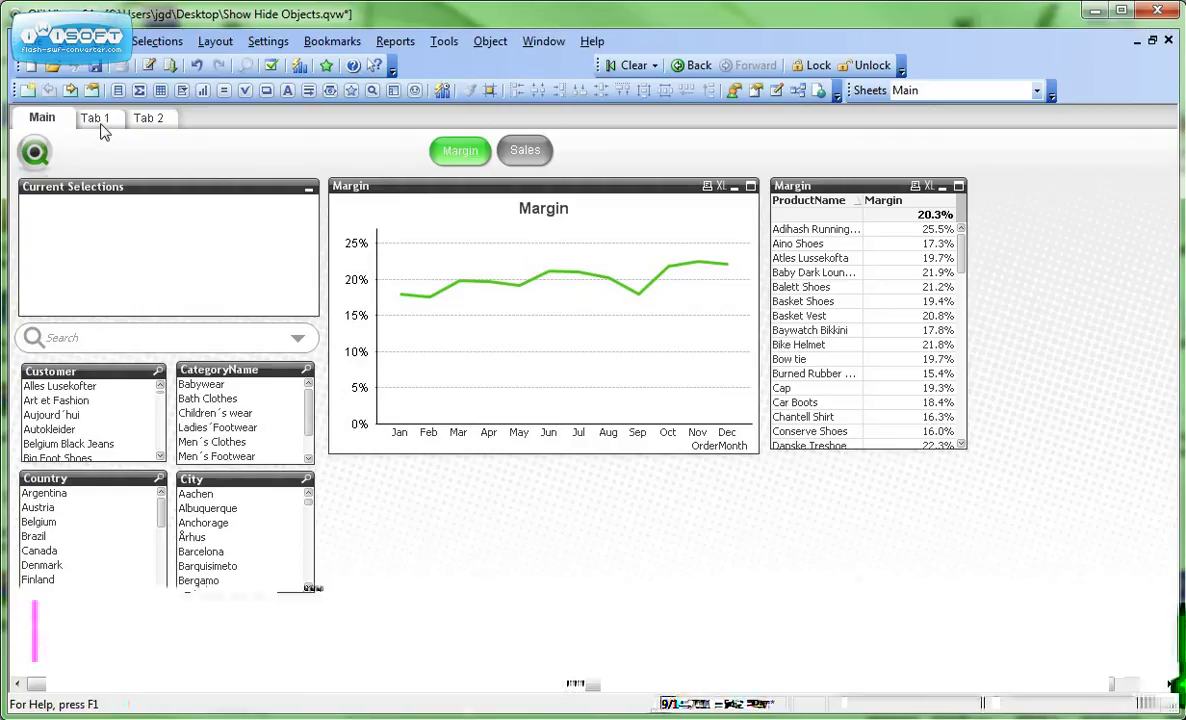
- Edit Tab 1's OnActivateSheet Set Variable action to vTabShow = Tab1, then go to Tab 2
left_click(96, 119)
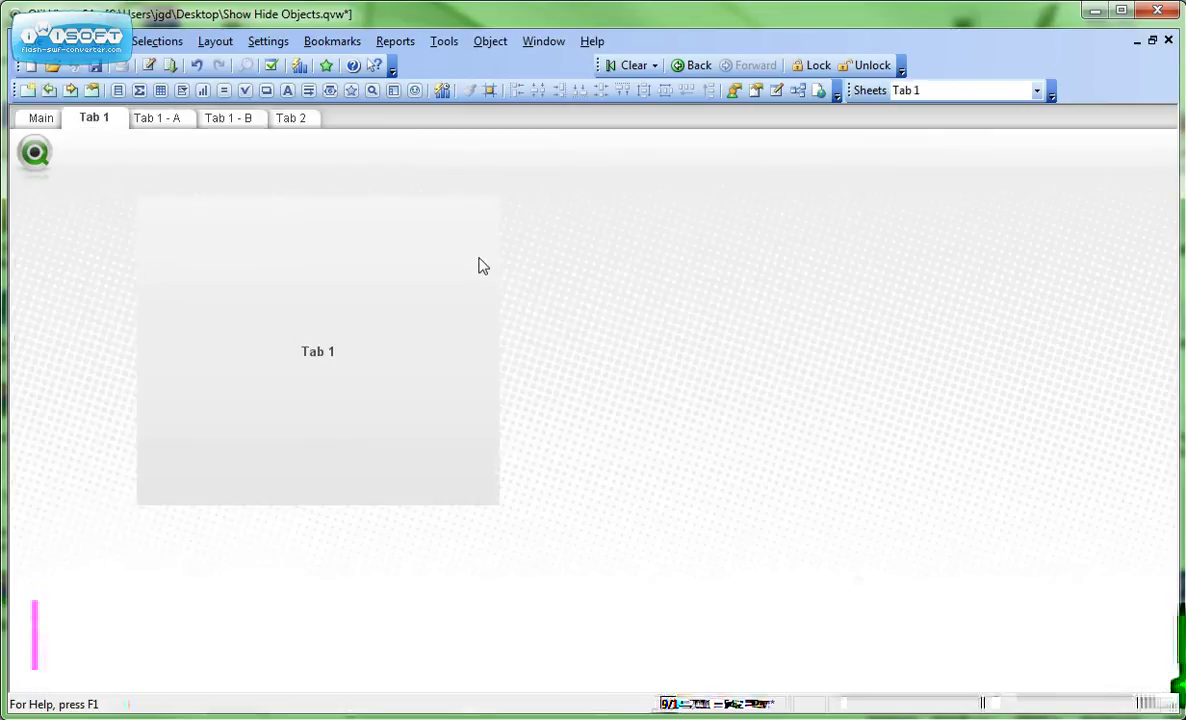
right_click(593, 222)
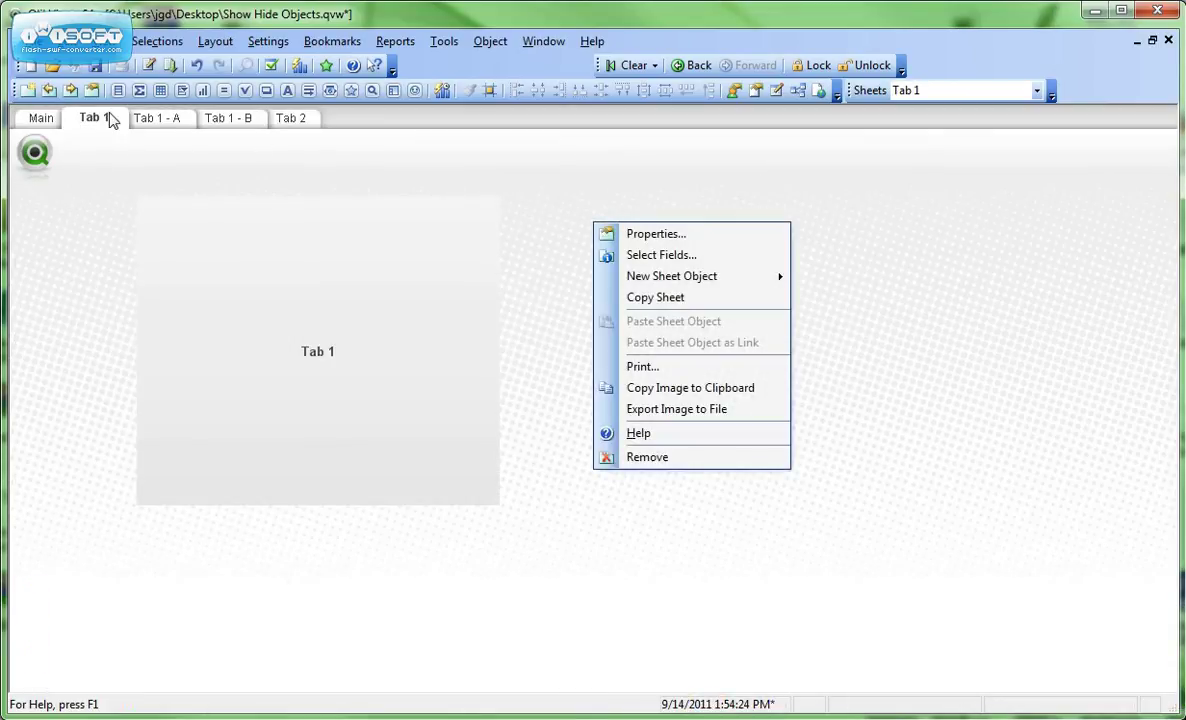
left_click(660, 233)
left_click(503, 148)
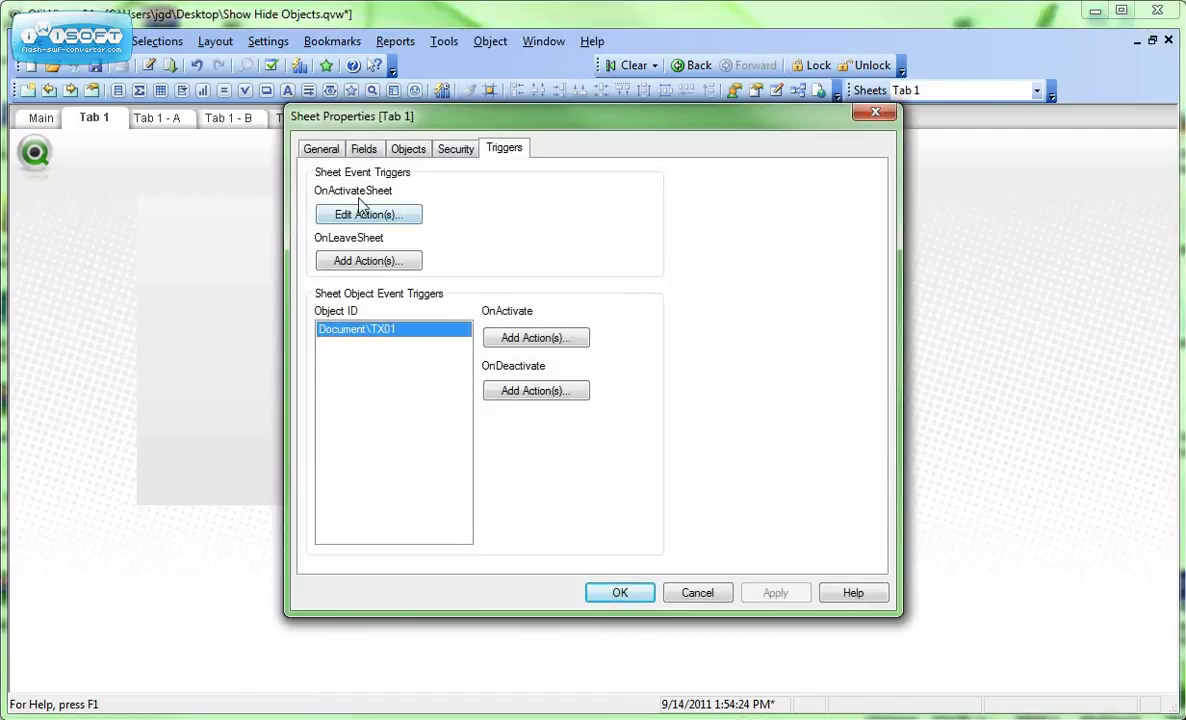
left_click(373, 220)
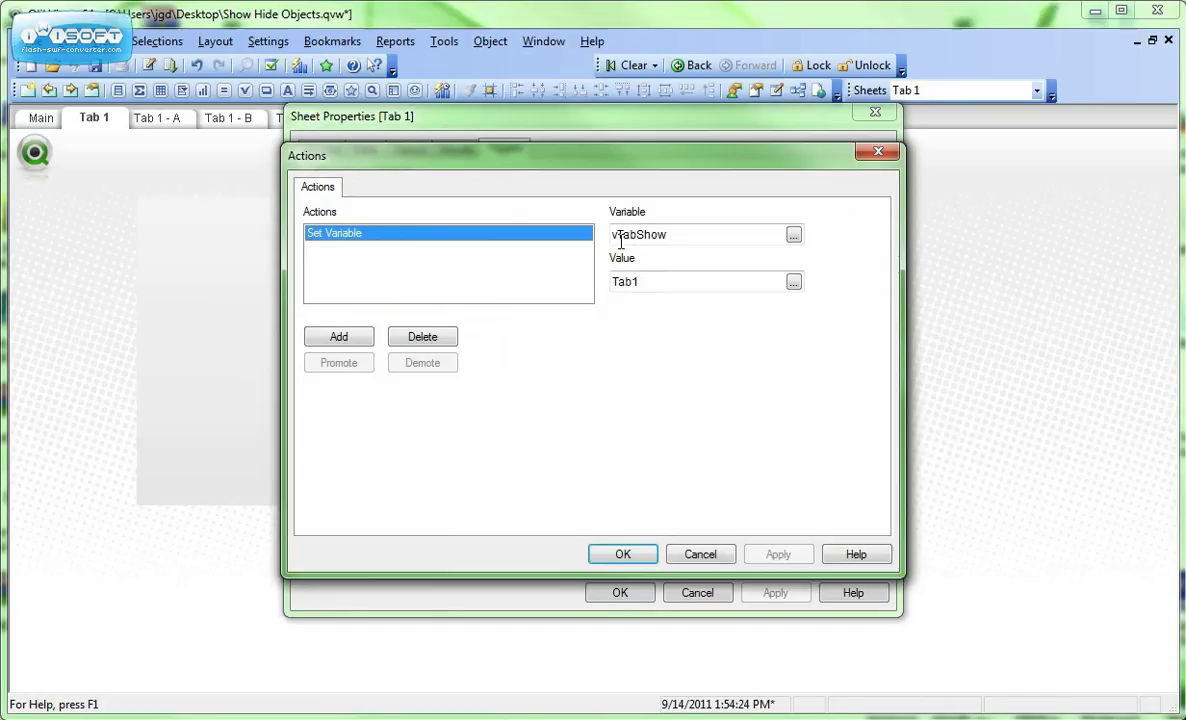
left_click(607, 557)
left_click(617, 593)
left_click(292, 122)
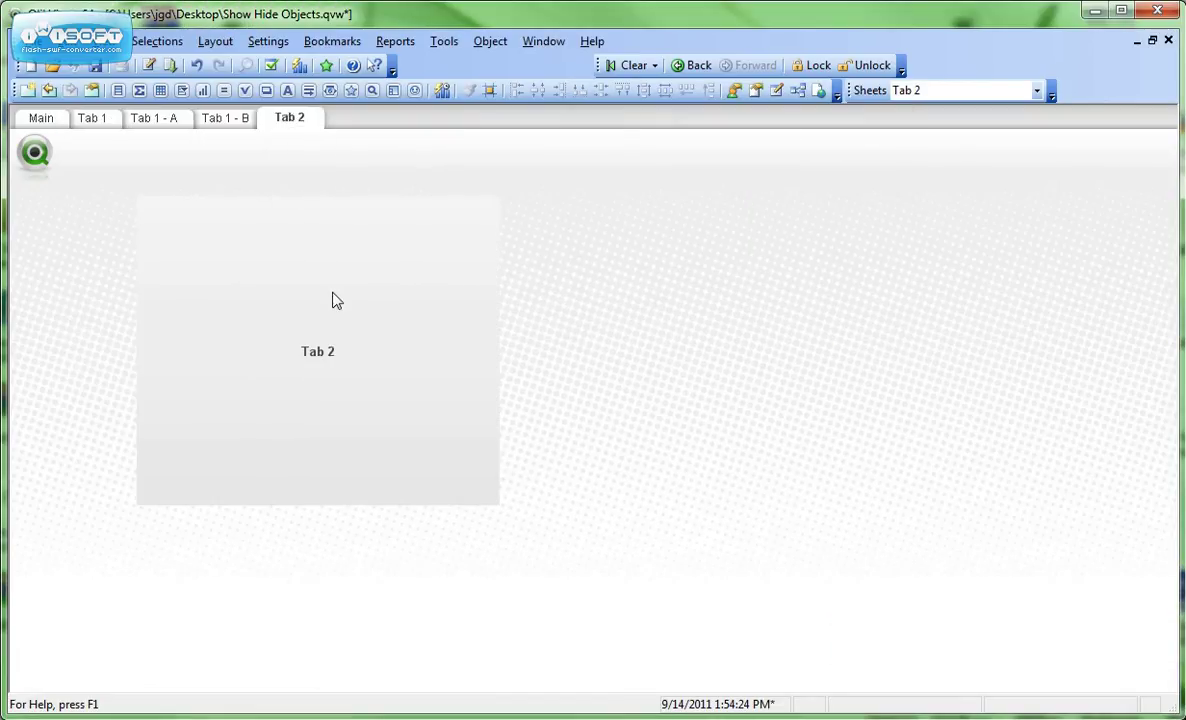
- Add an OnActivateSheet Set Variable action to Tab 2 that sets vTabShow to Tab2
right_click(619, 270)
left_click(668, 278)
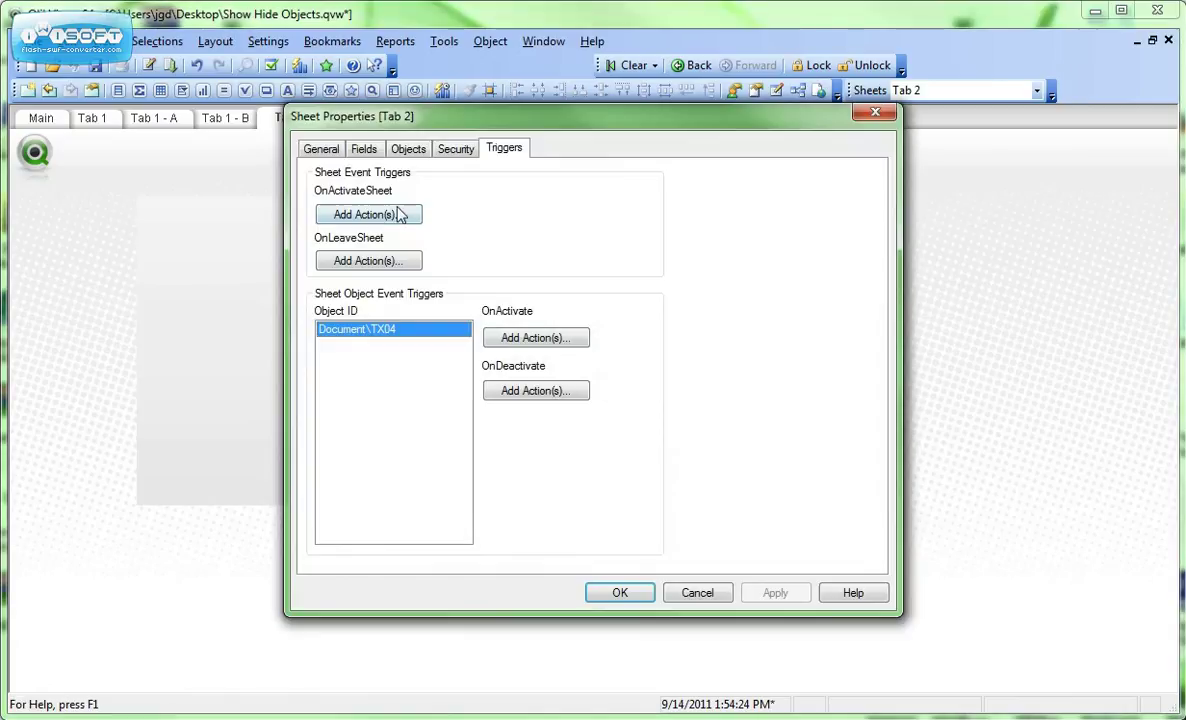
left_click(356, 214)
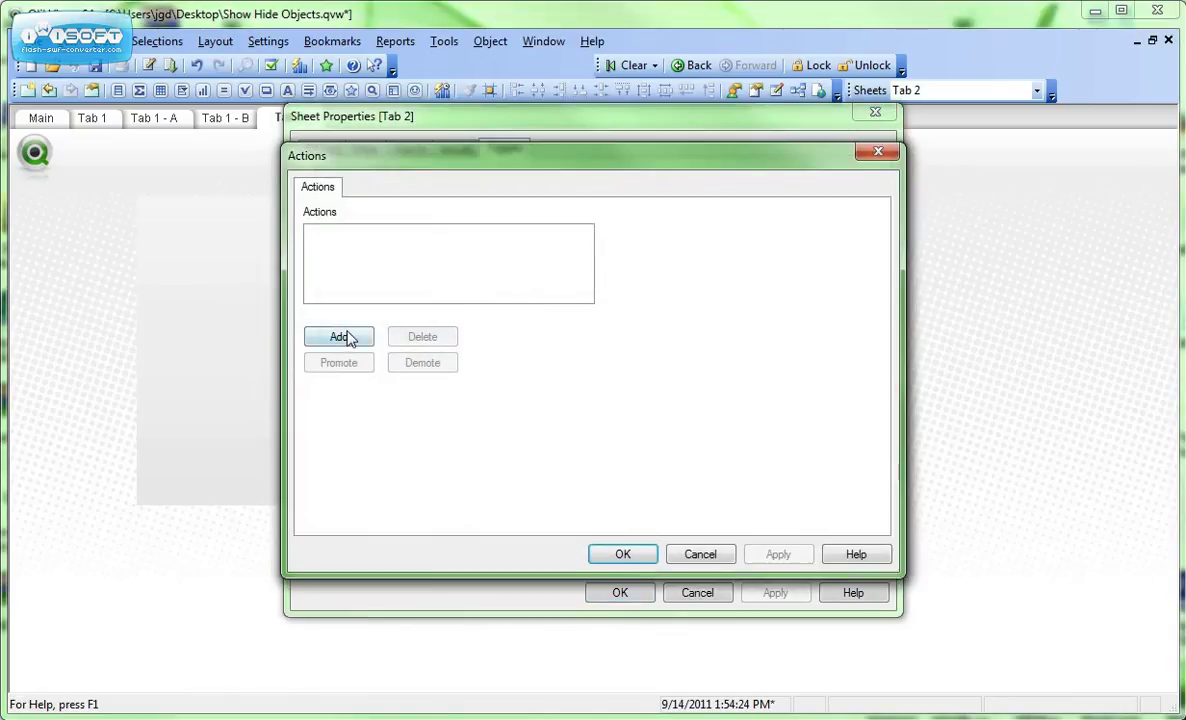
left_click(340, 337)
left_click(341, 270)
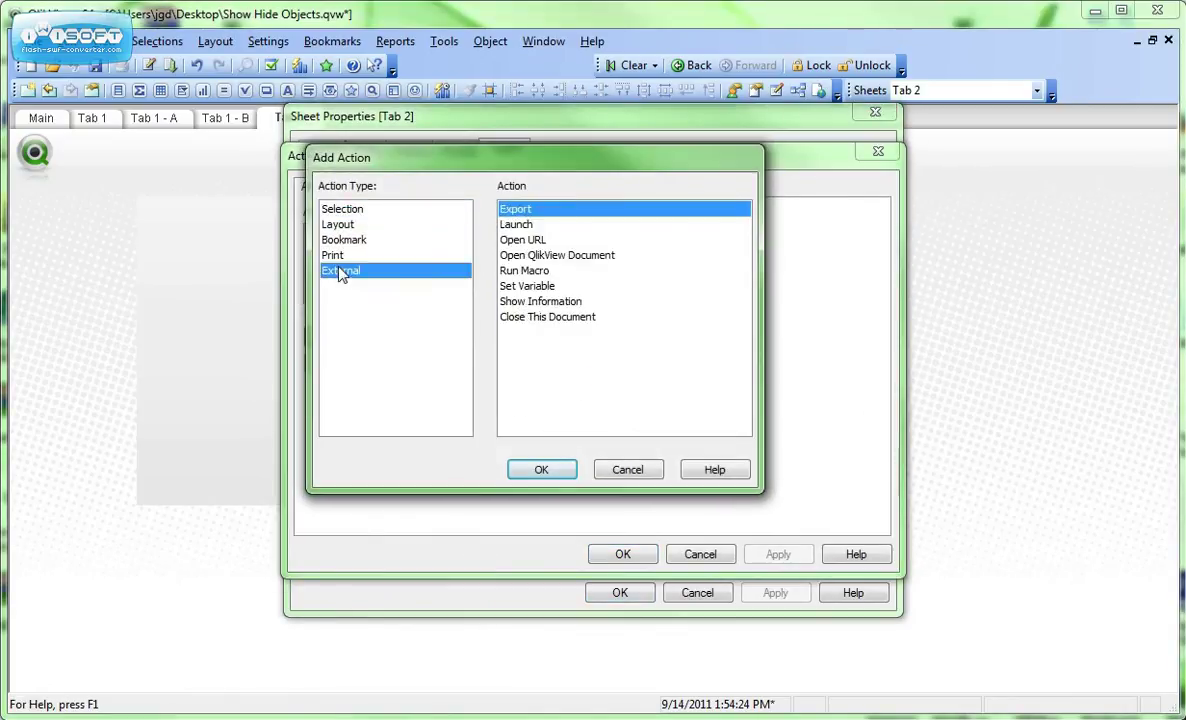
left_click(545, 288)
left_click(541, 470)
left_click(627, 238)
type("vTabShow")
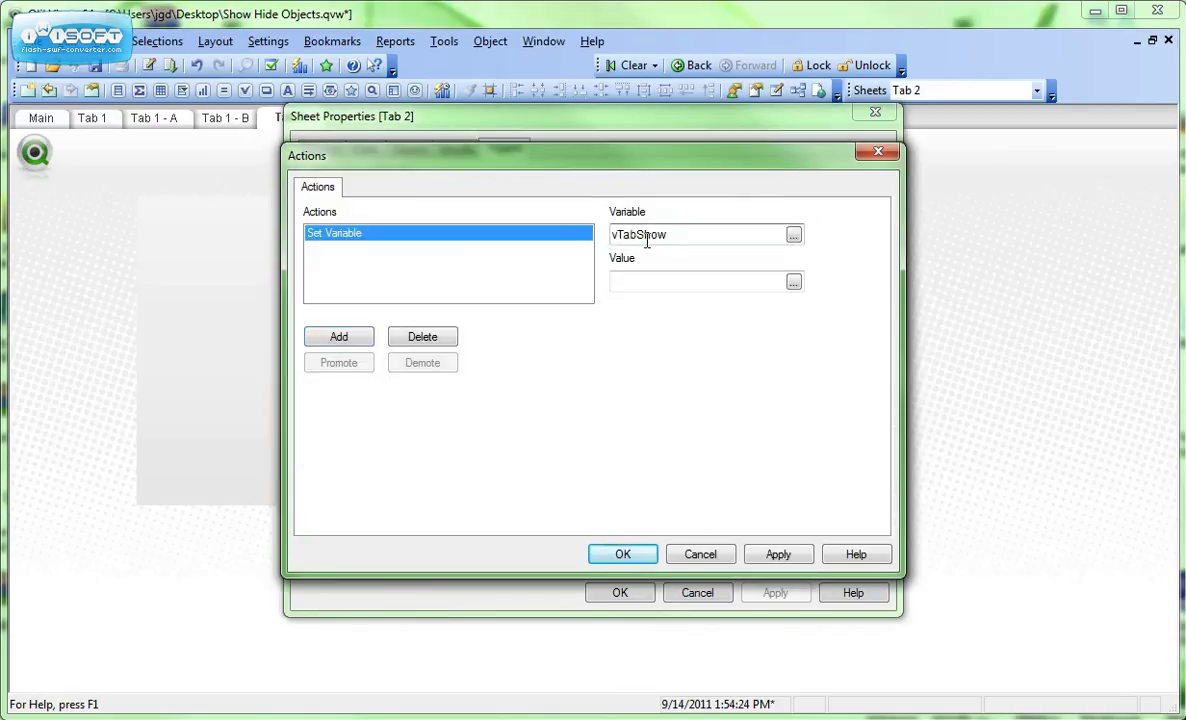
key("Tab")
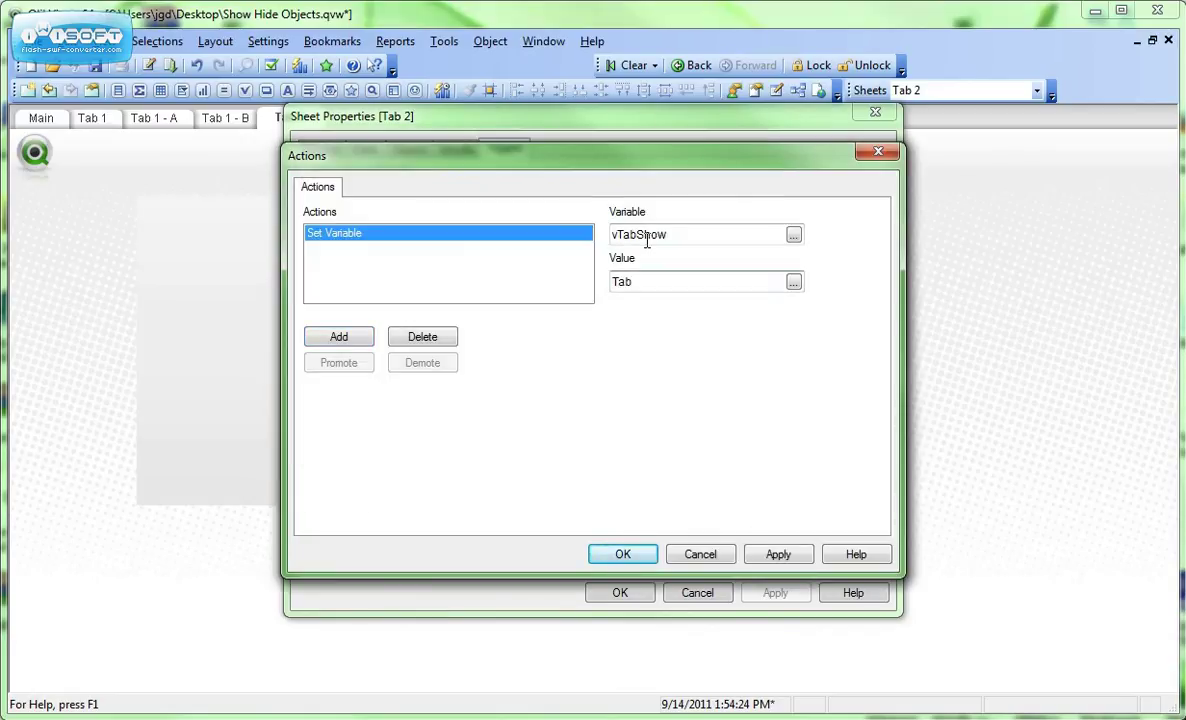
left_click(623, 553)
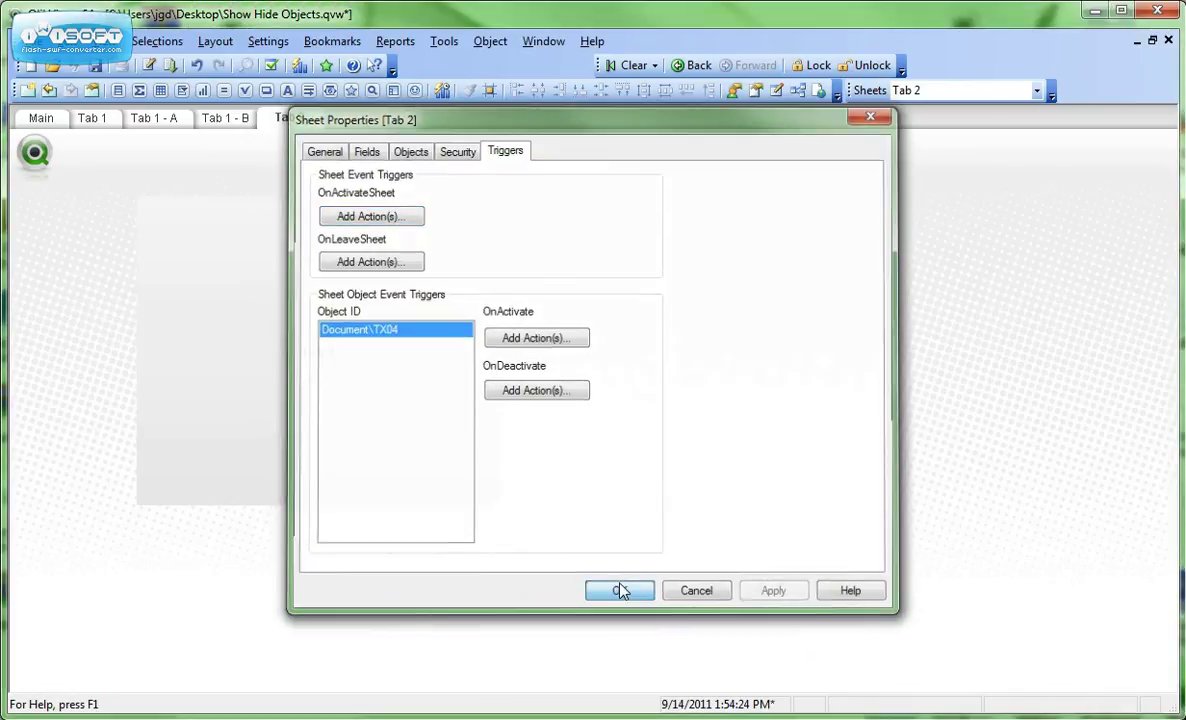
left_click(617, 592)
left_click(41, 120)
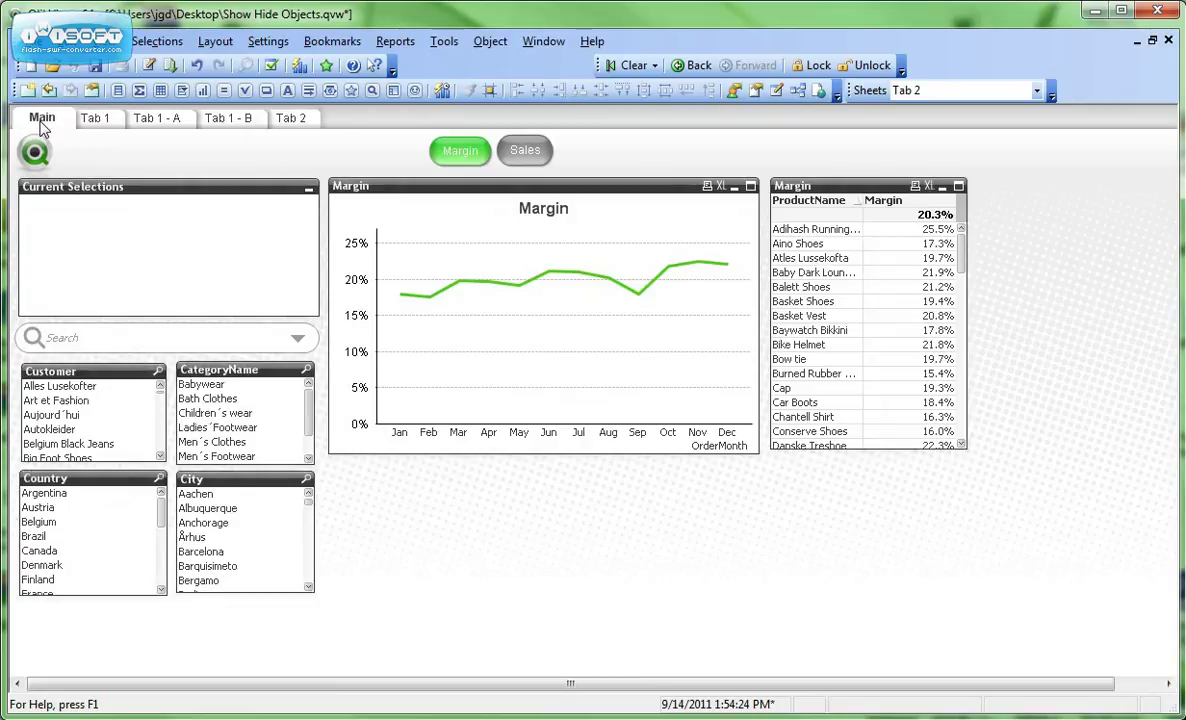
left_click(290, 118)
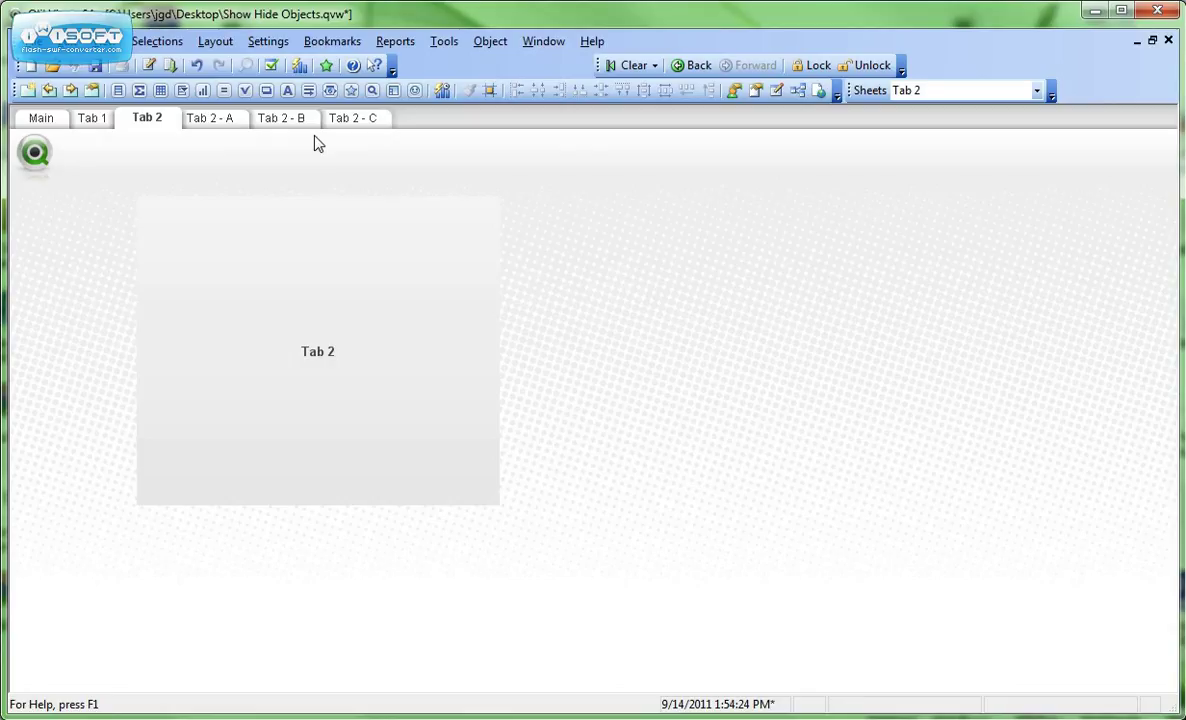
left_click(94, 118)
left_click(284, 122)
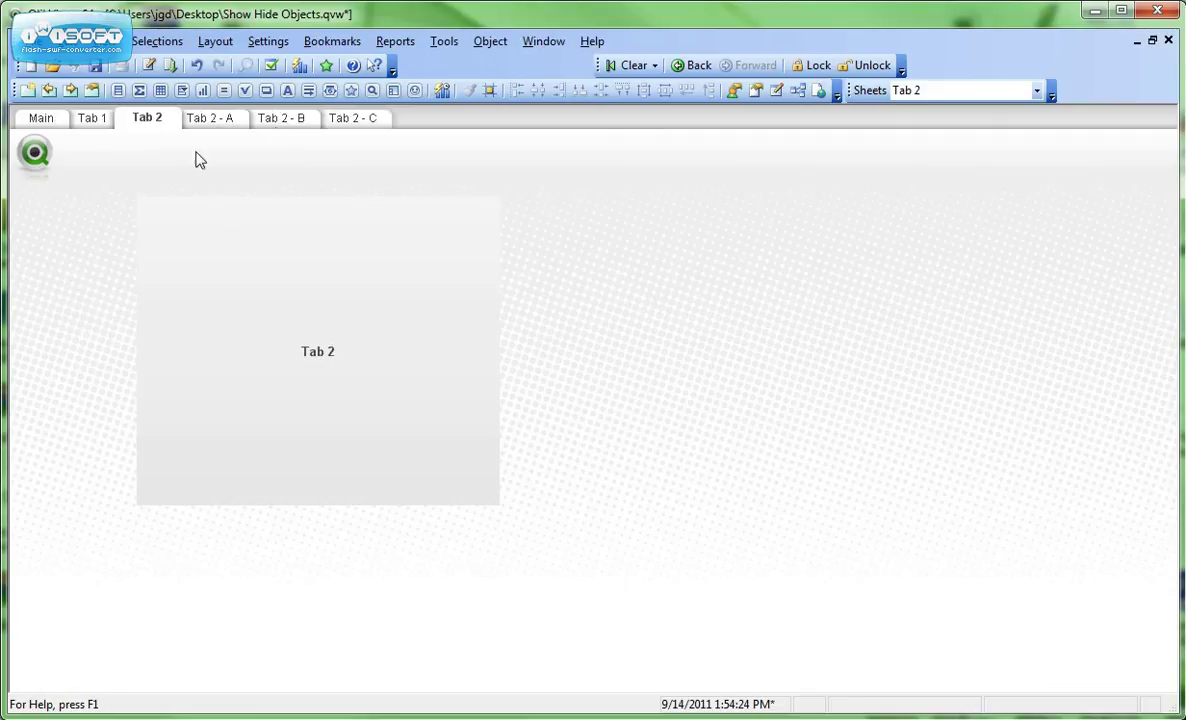
left_click(104, 120)
left_click(286, 122)
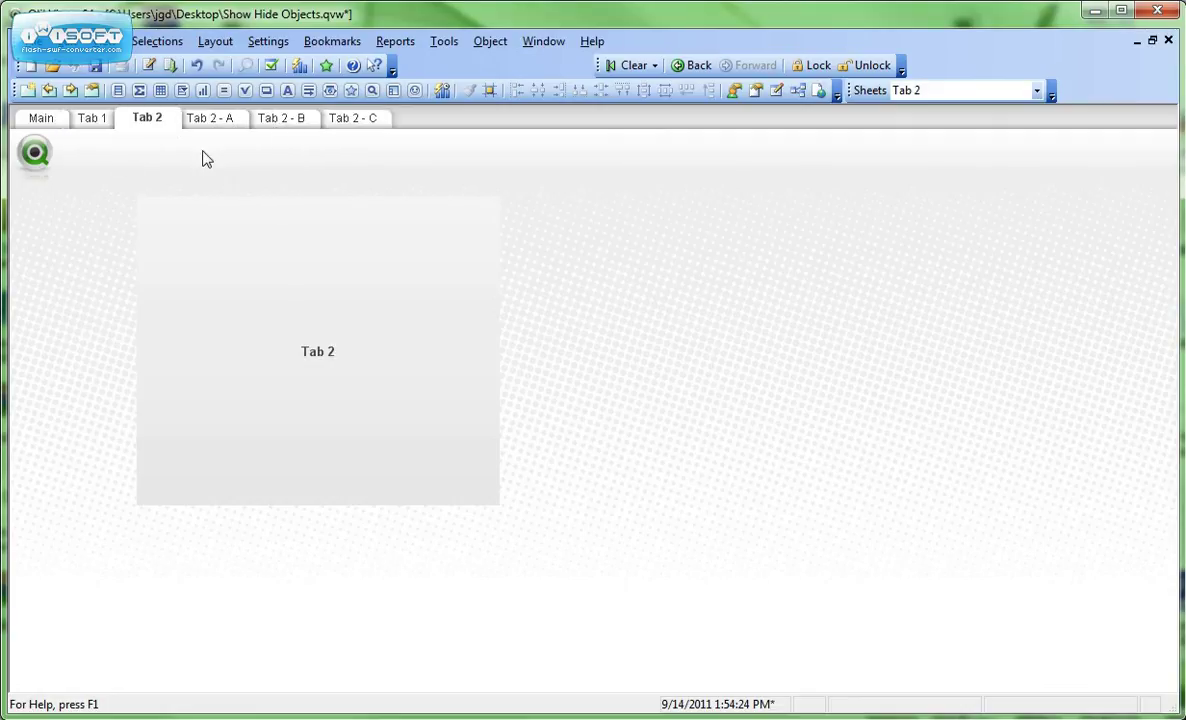
left_click(41, 122)
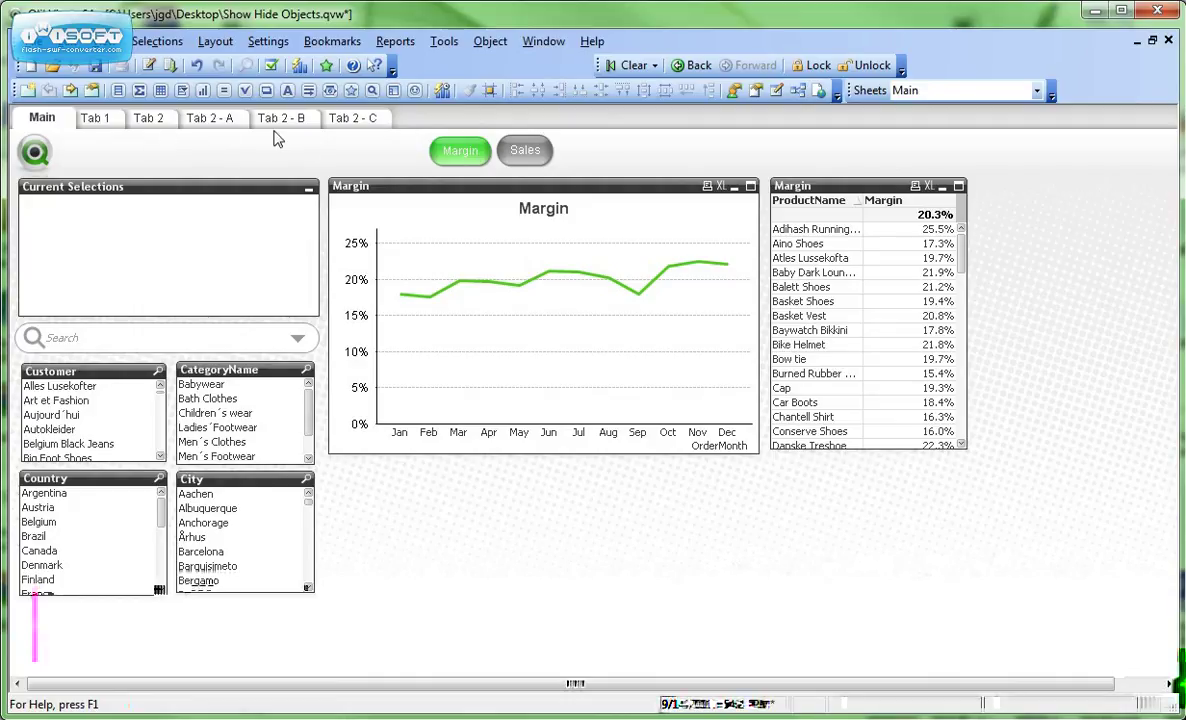
left_click(148, 125)
left_click(95, 121)
left_click(44, 123)
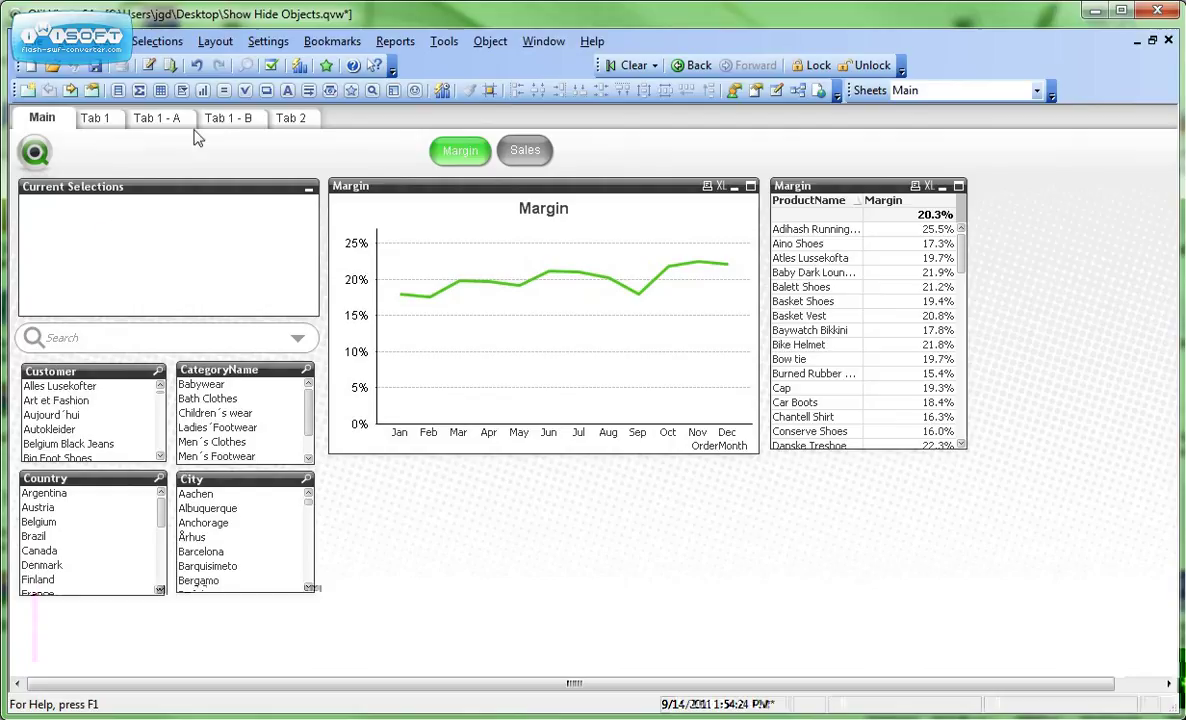
- Add an OnActivateSheet Set Variable action to Main setting vTabShow to None, then open Tab 1
right_click(1016, 194)
left_click(1075, 204)
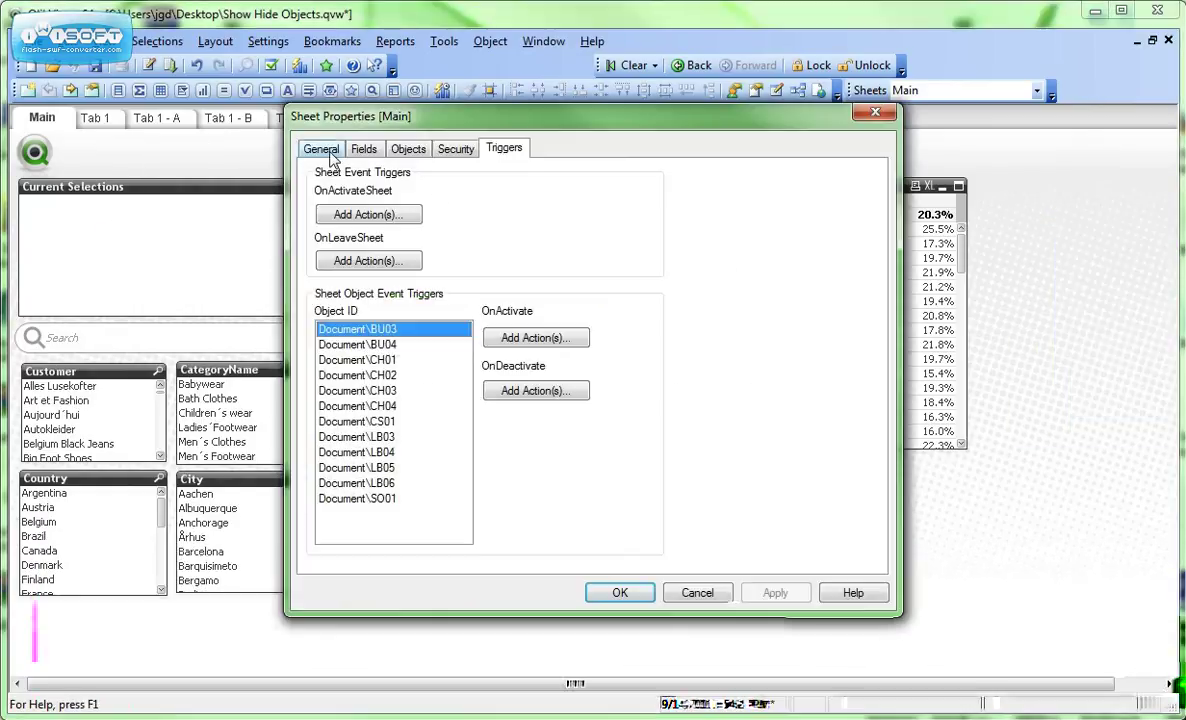
left_click(326, 214)
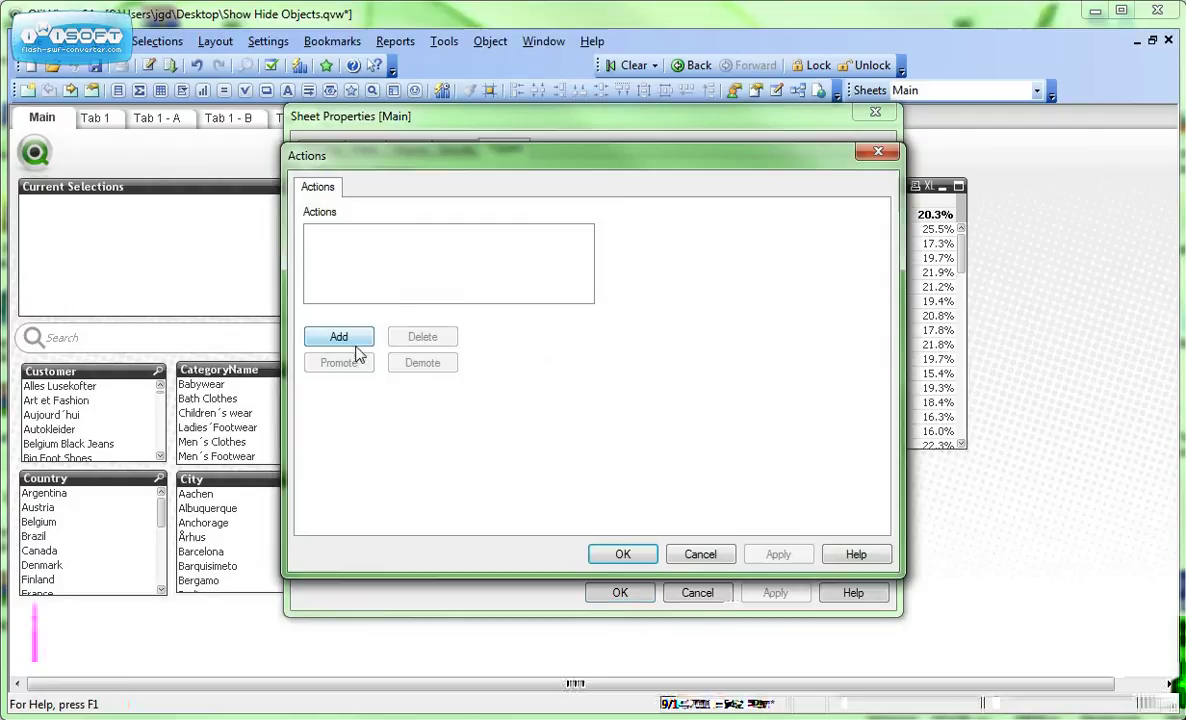
left_click(339, 336)
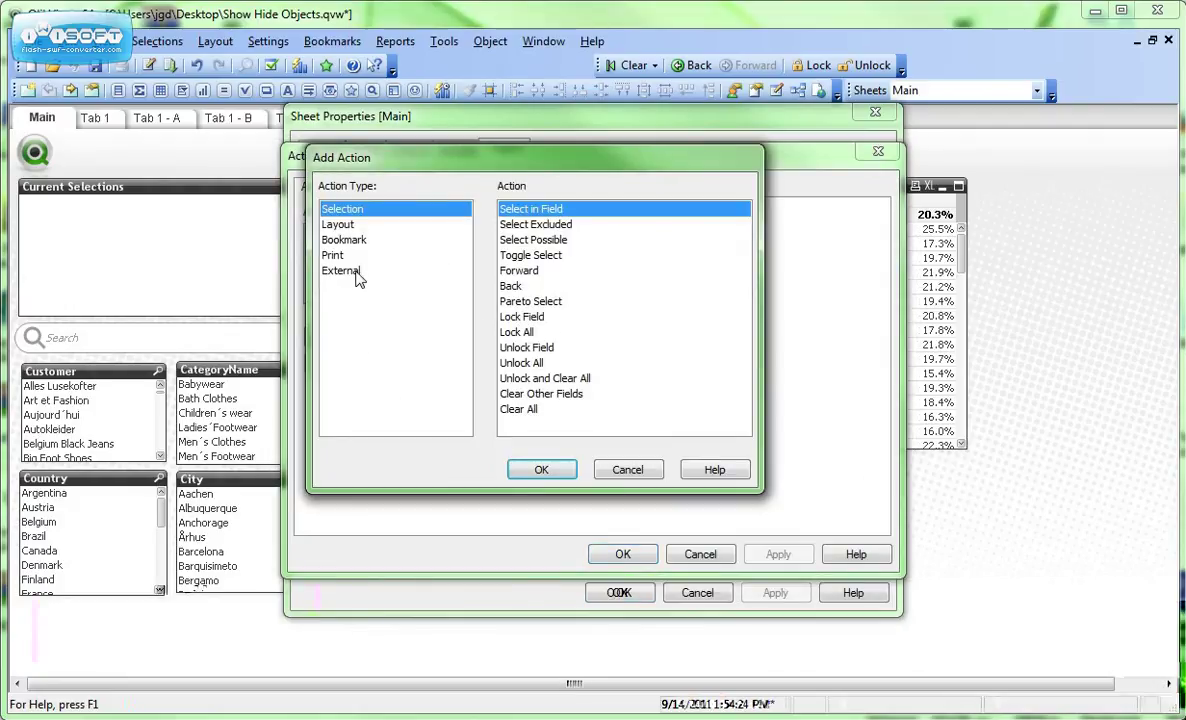
left_click(350, 271)
left_click(524, 286)
left_click(537, 468)
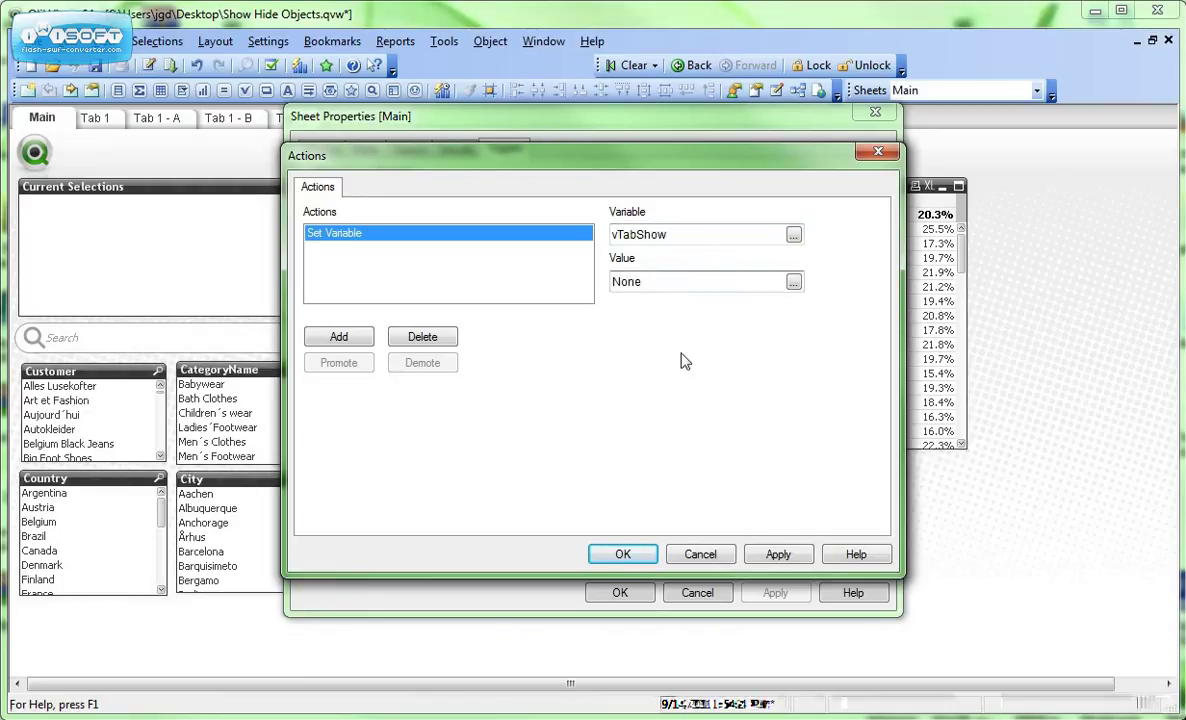
left_click(654, 558)
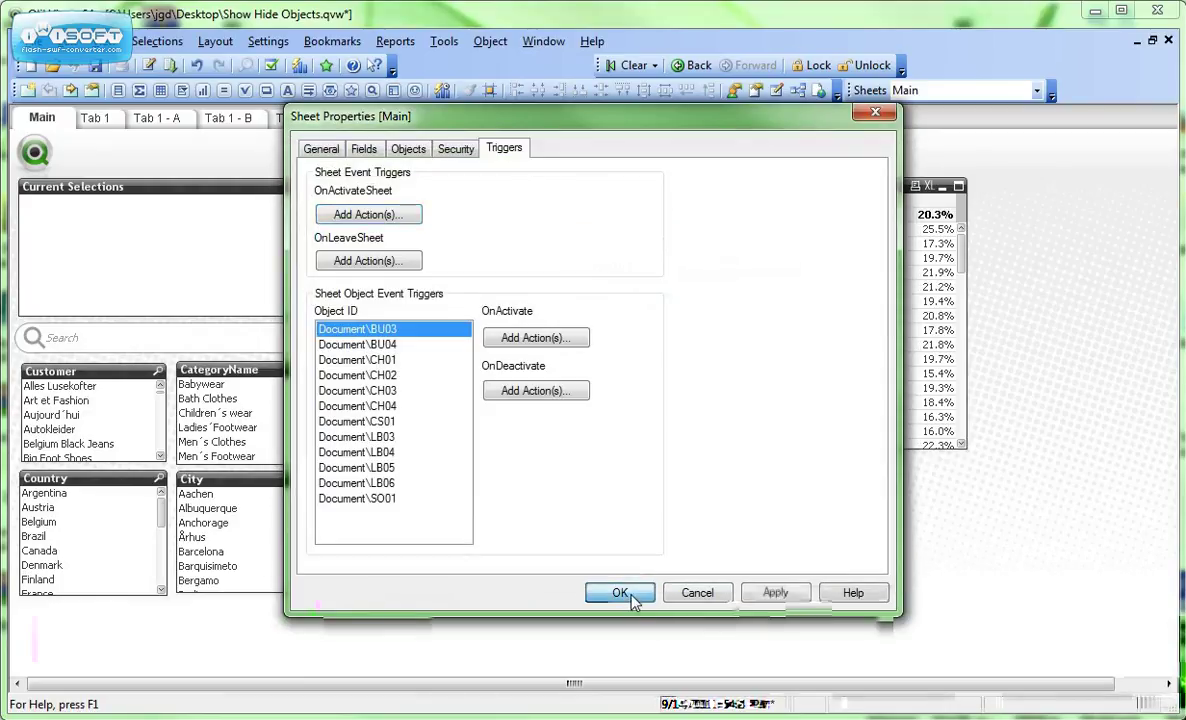
left_click(622, 592)
left_click(94, 118)
- Visit Main, Tab 1, Tab 1 - A/B, Tab 2, Tab 2 - A/B/C, then return to Main
left_click(42, 118)
left_click(94, 118)
left_click(152, 118)
left_click(222, 120)
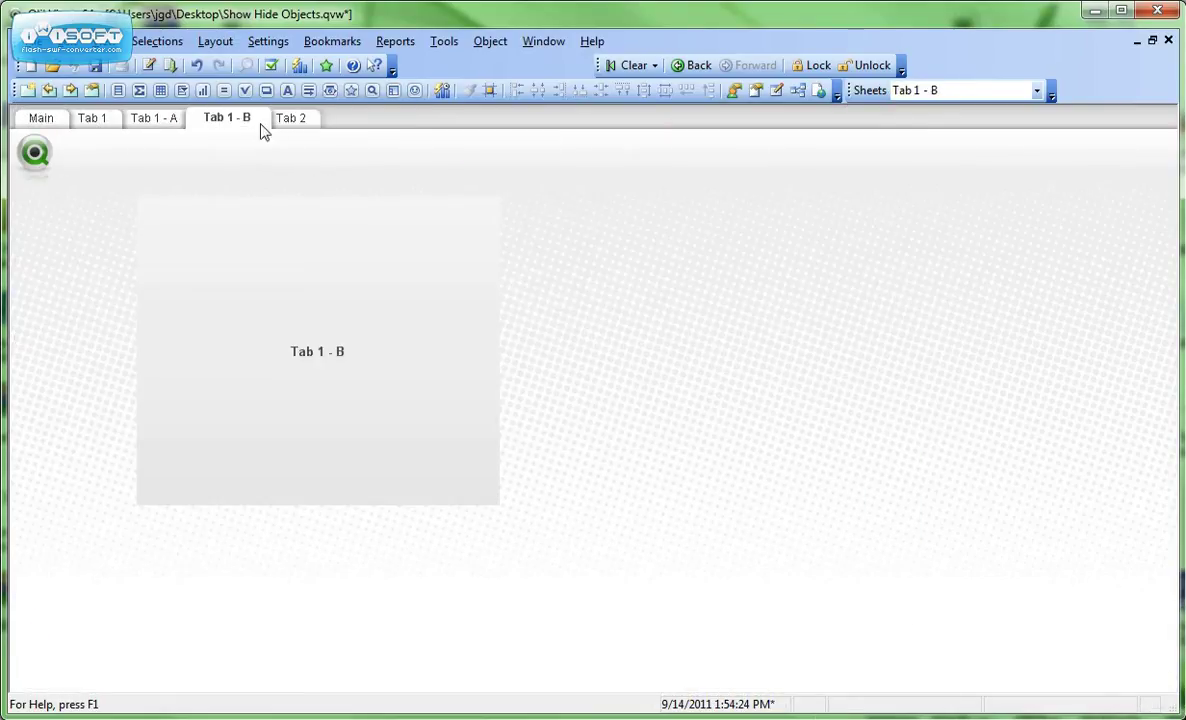
left_click(285, 119)
left_click(195, 119)
left_click(265, 119)
left_click(337, 120)
left_click(43, 121)
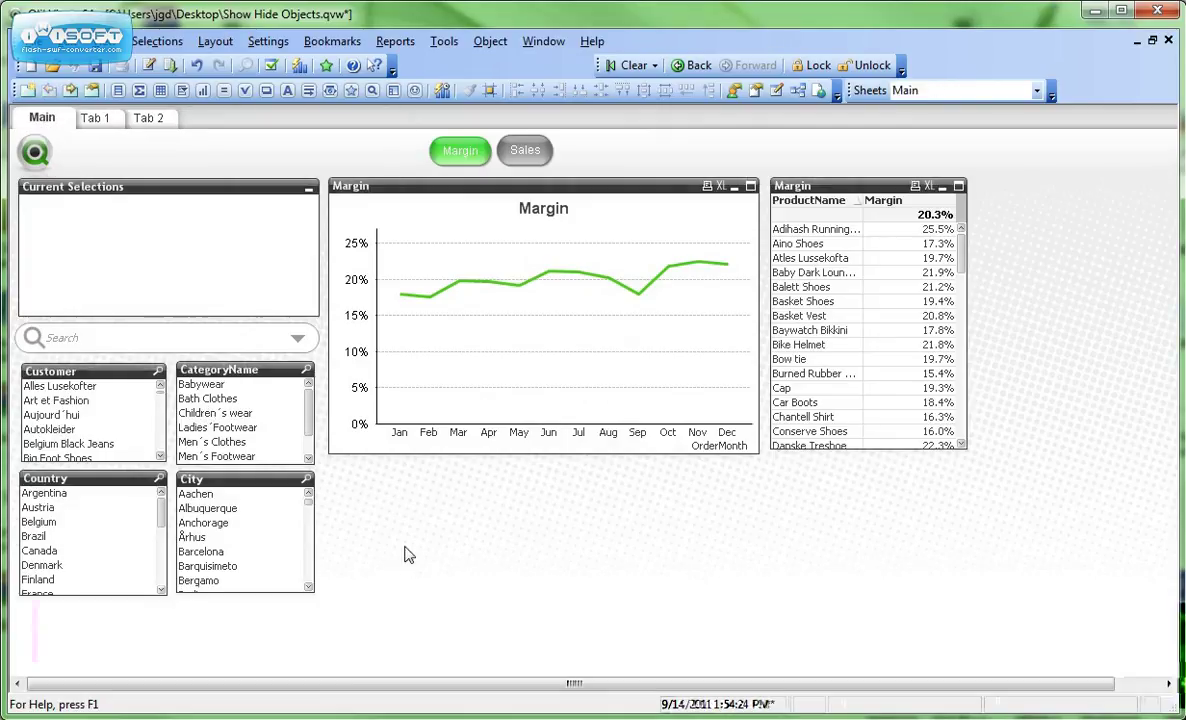